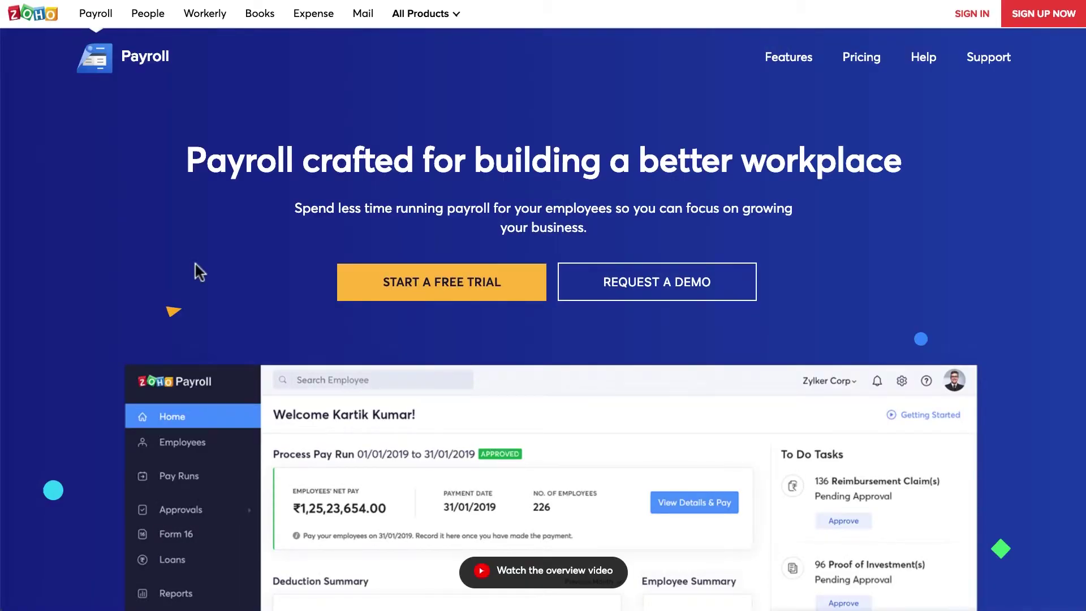
Sign up for a free trial as Zylker Designs Chennai with work email, contact number and password, accepting the terms.
click(357, 281)
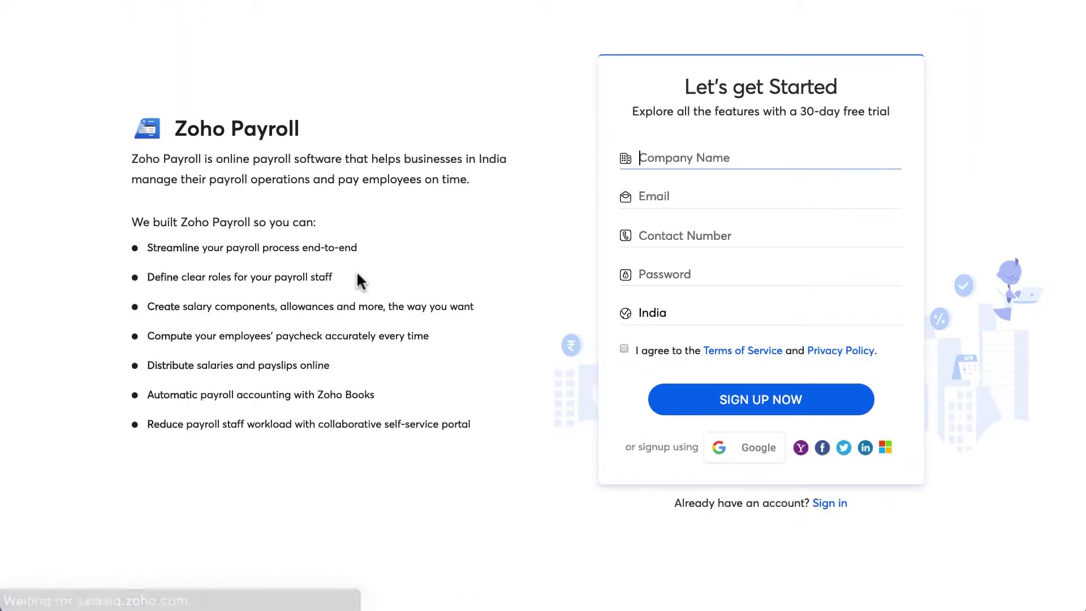
text(Zylker Designs Chennai)
key(Tab)
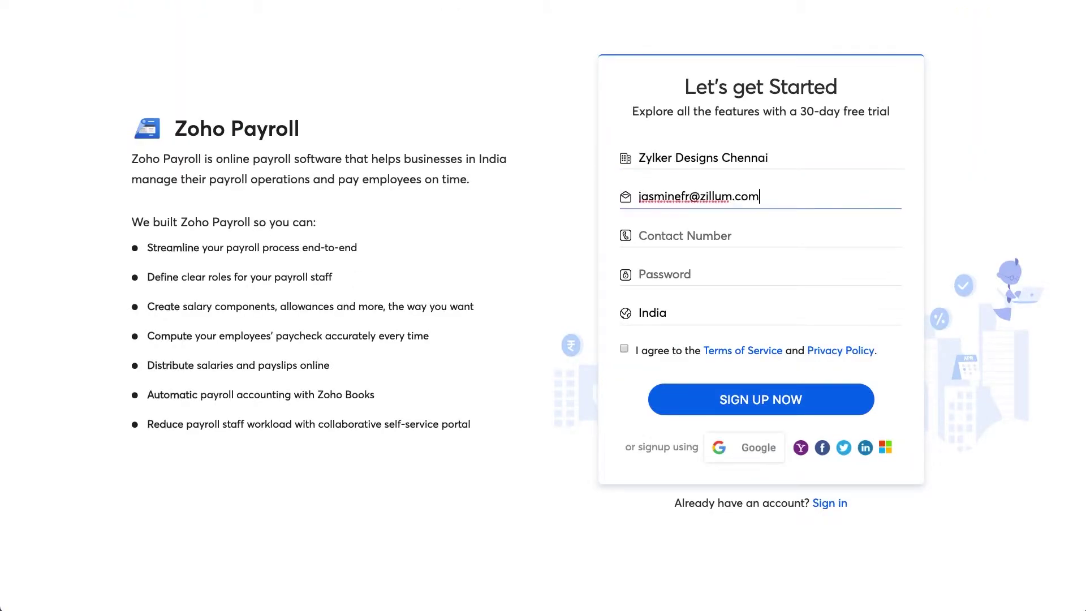
key(Tab)
key(Tab)
text(********)
click(624, 348)
click(690, 400)
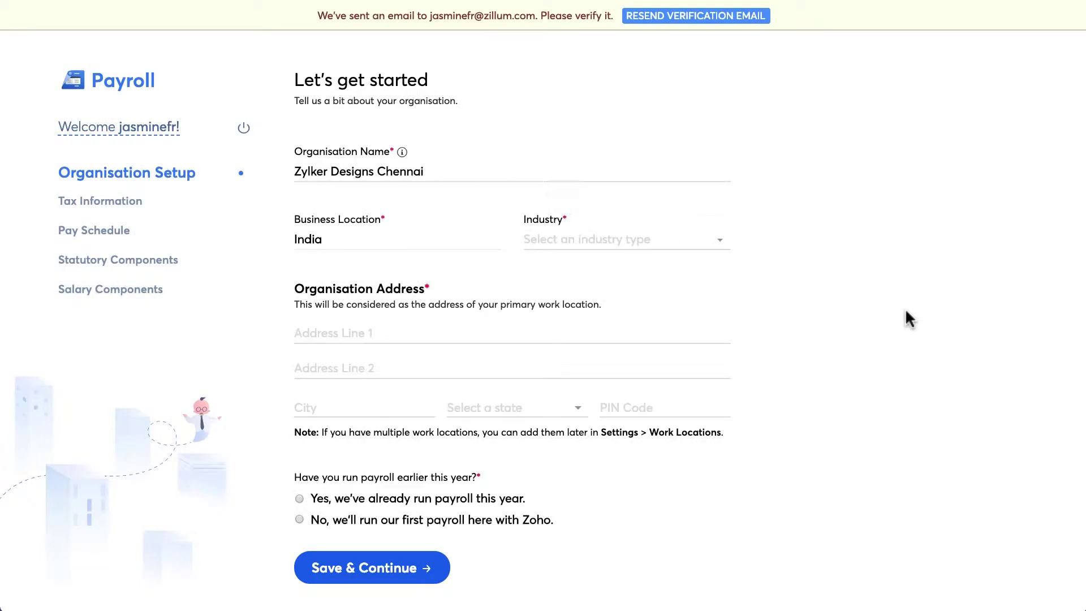
Set the industry to Art and Design and enter the organisation's Chennai, Tamil Nadu address.
click(702, 245)
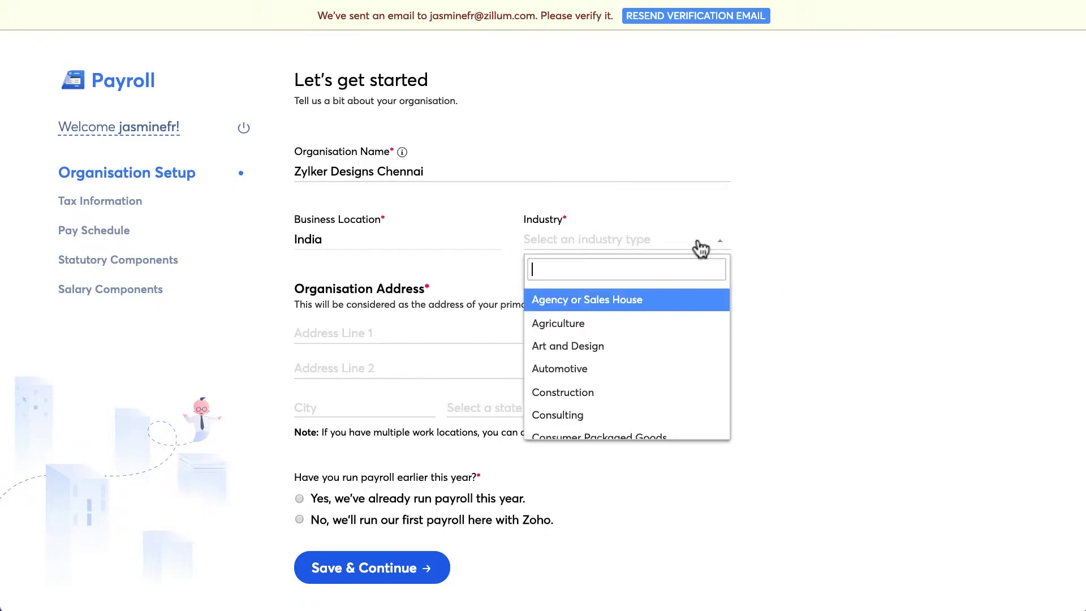
click(701, 345)
click(626, 327)
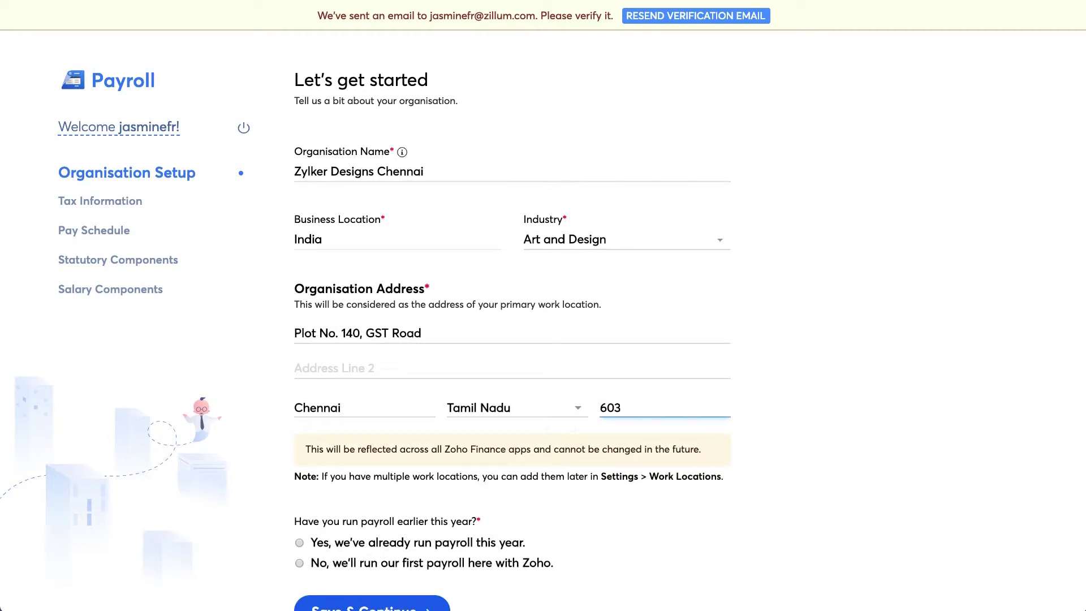
text(202)
scroll(635, 408, down, 2)
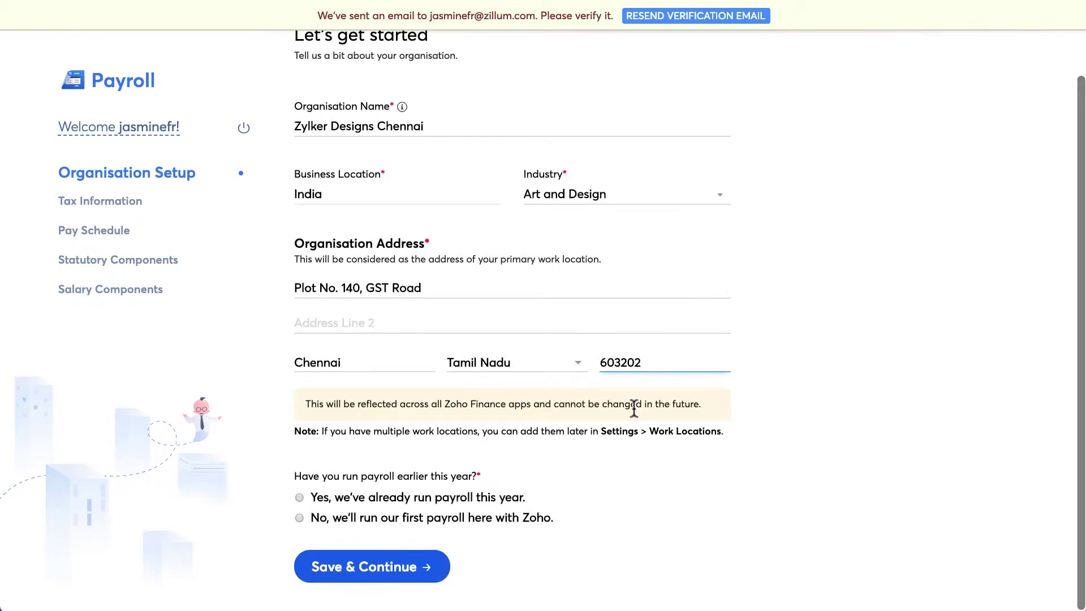
key(Tab)
Indicate the organisation will run its first payroll in Zoho Payroll.
key(Down)
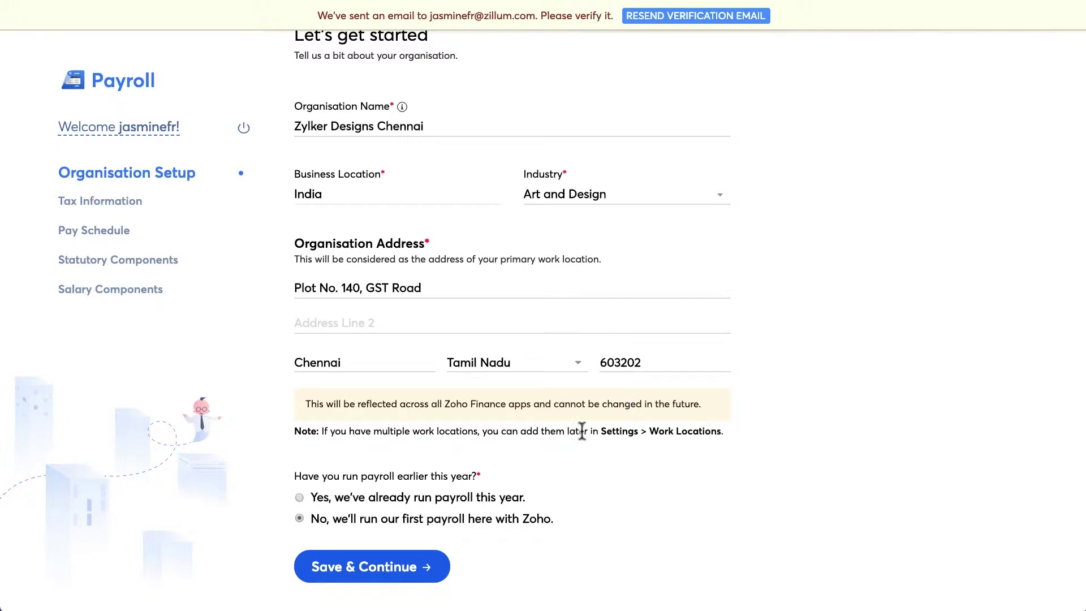
click(490, 505)
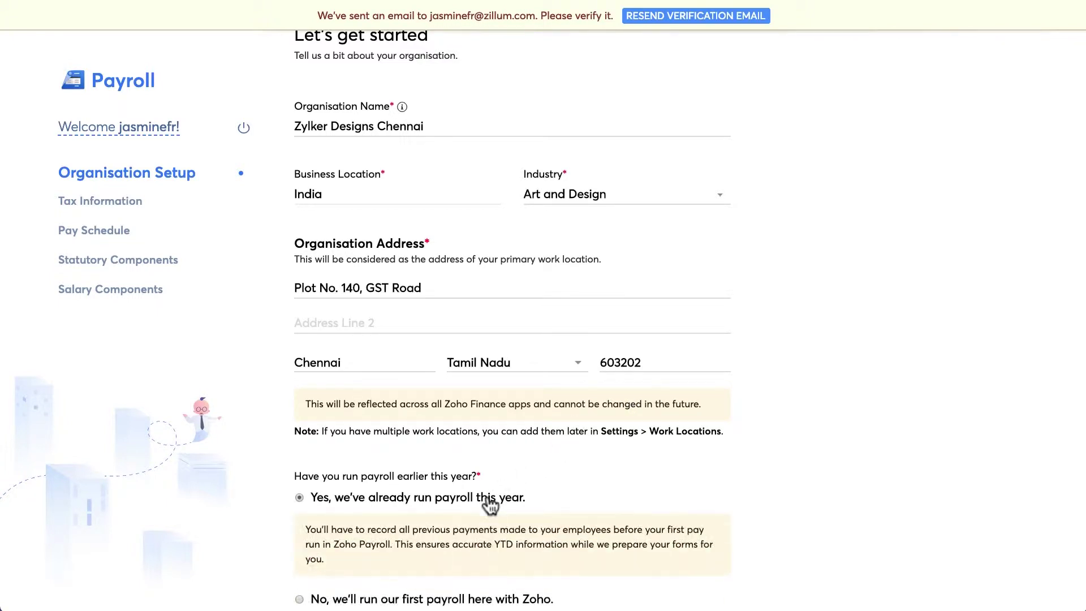
scroll(490, 505, down, 3)
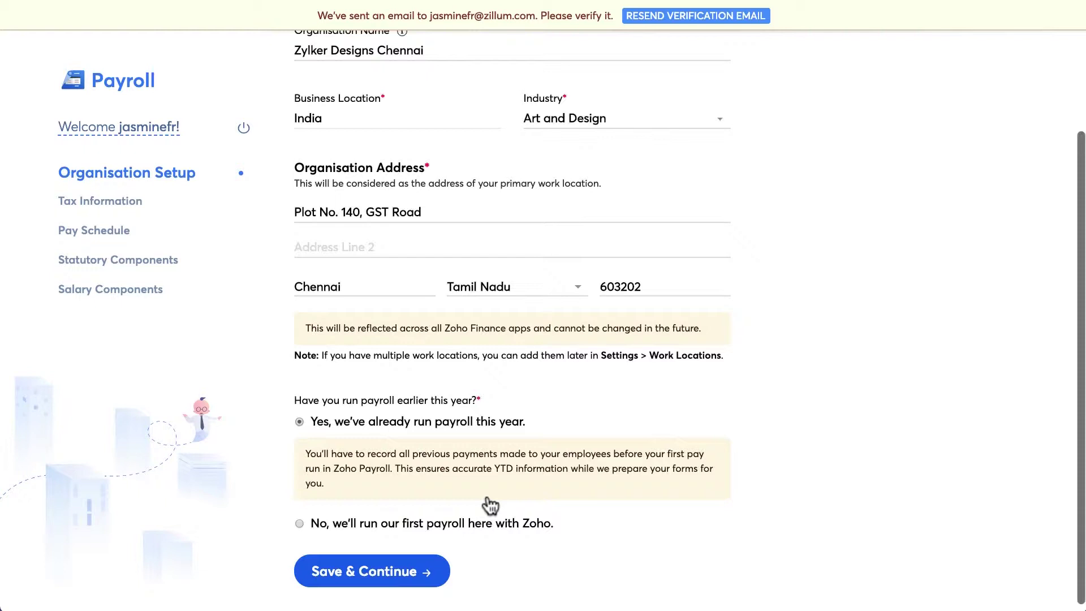
scroll(490, 505, down, 1)
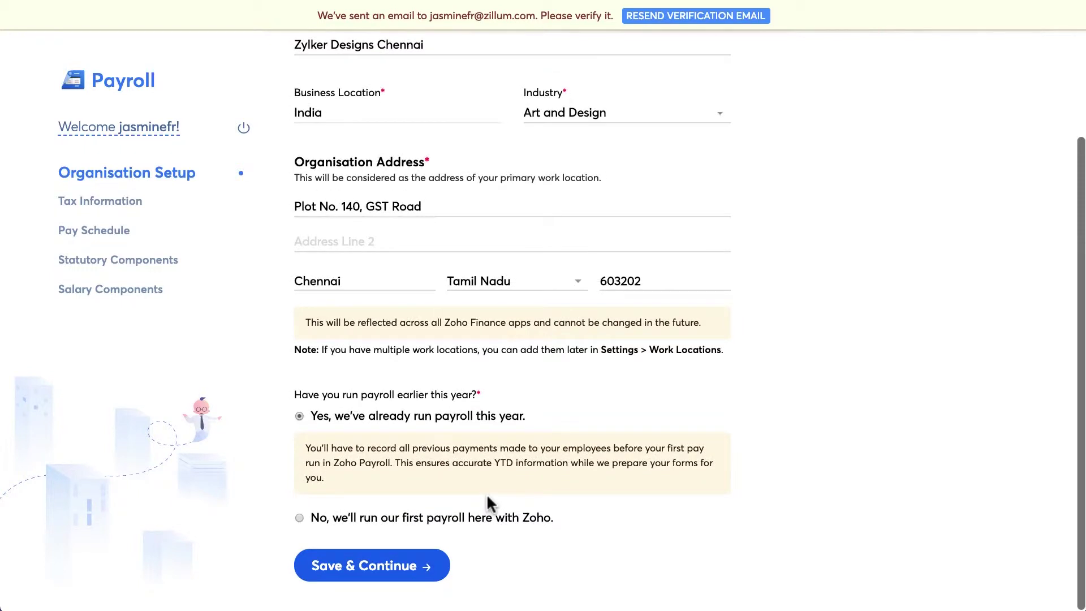
click(486, 524)
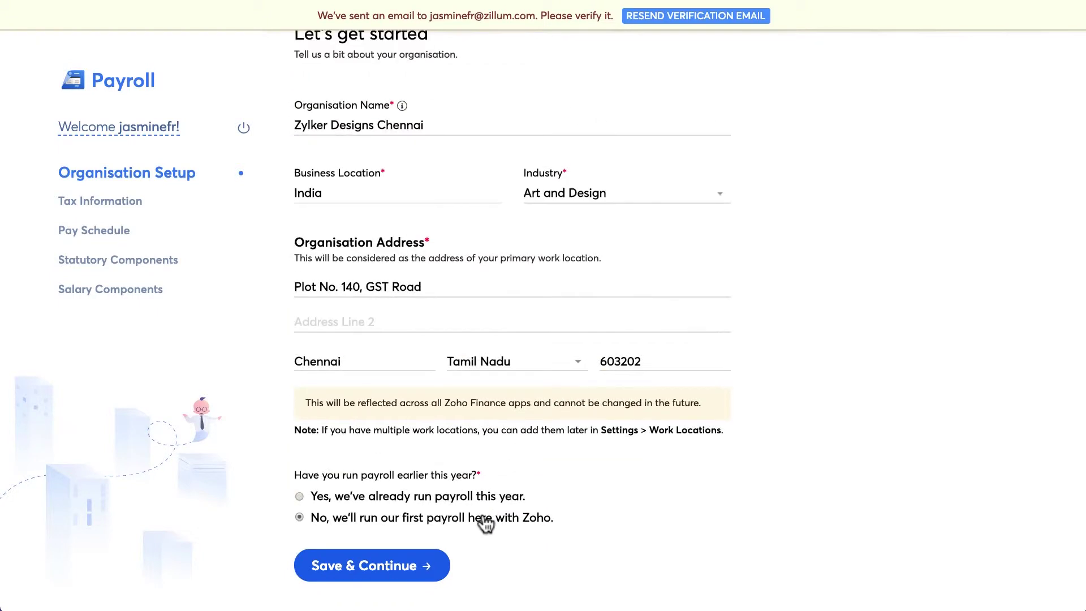
Save the organisation details, then enter the organisation's PAN, TAN and TDS circle code and continue.
click(420, 565)
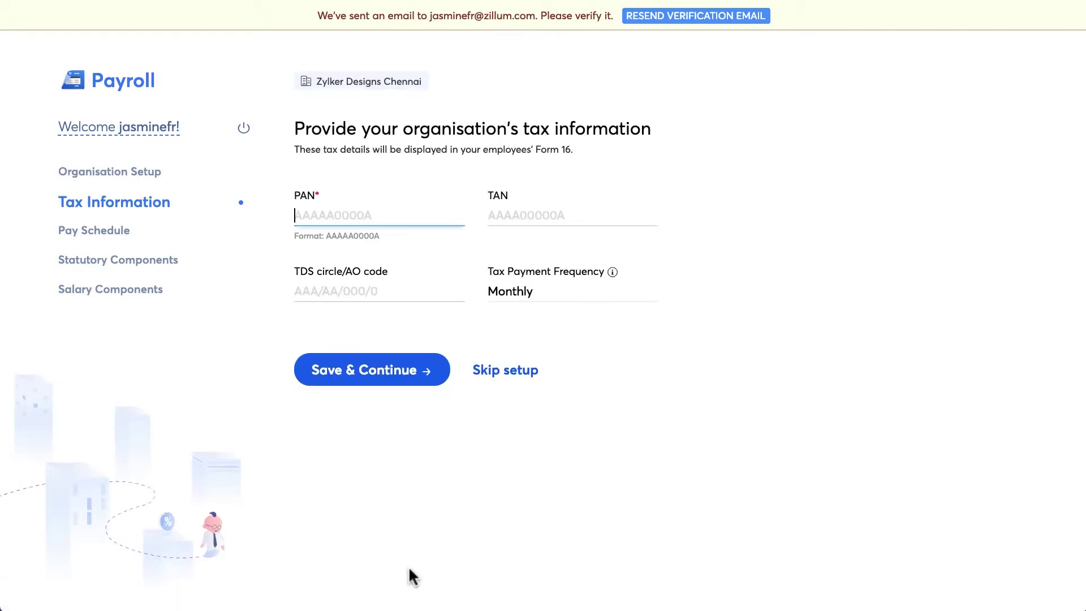
text(AAAAA0000A)
key(Tab)
text(AAAA00000A)
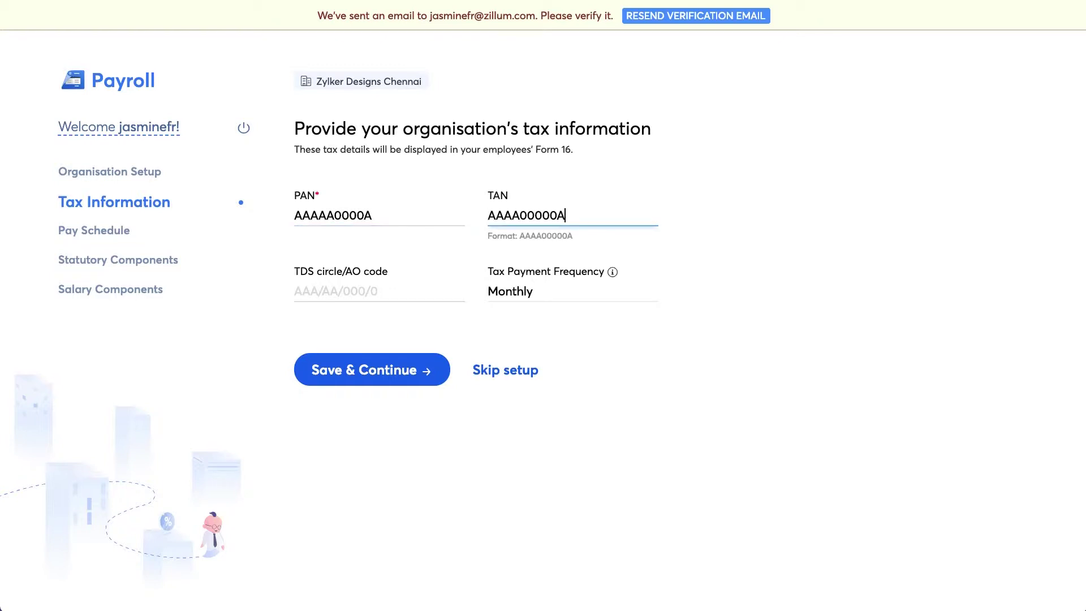
key(Tab)
text(AAA/AA/000/0)
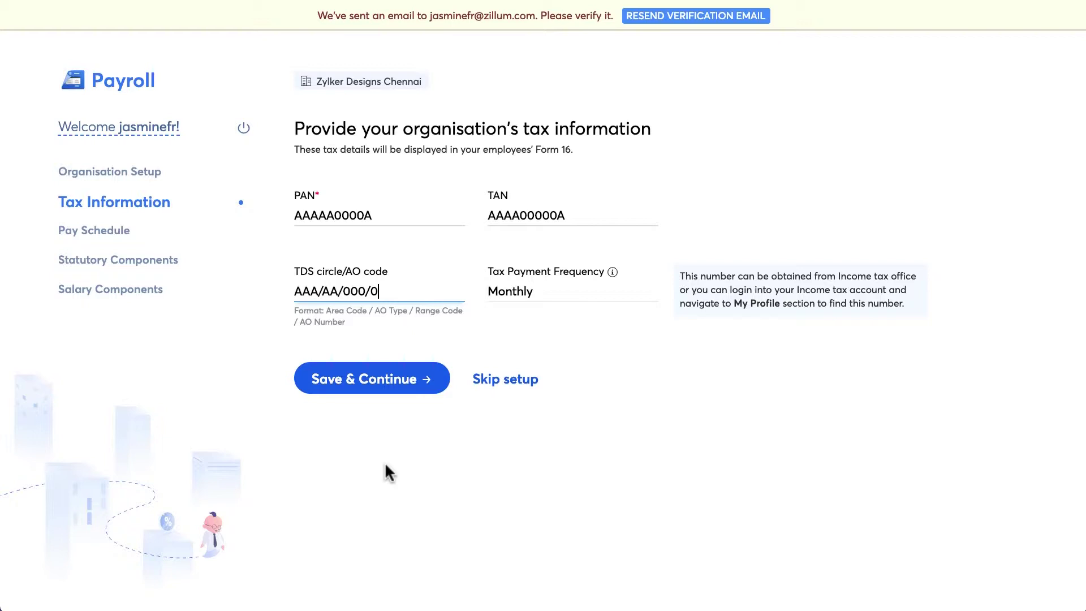
click(375, 381)
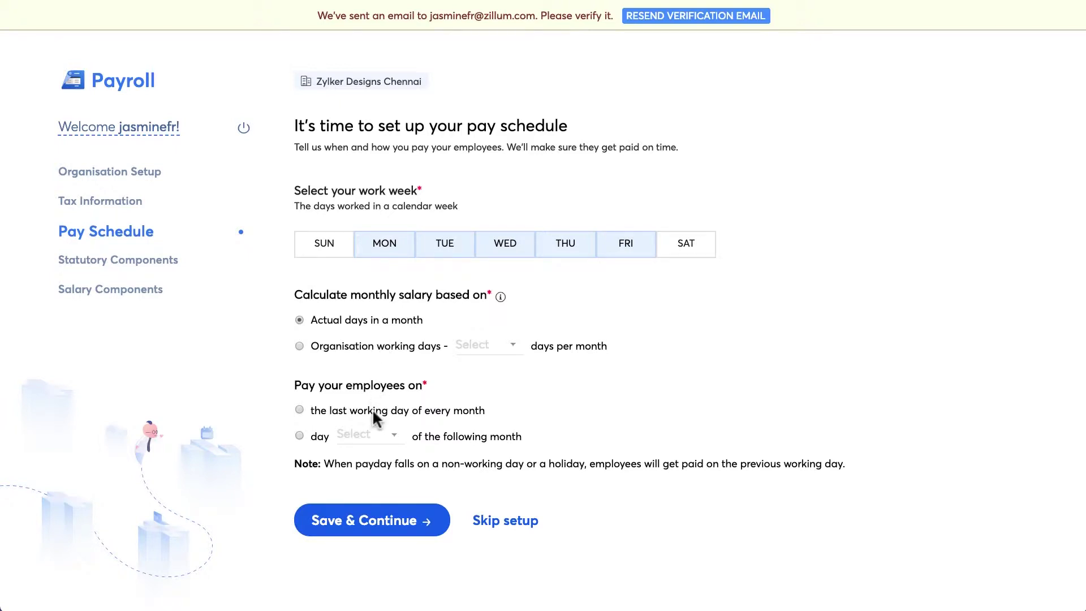
Schedule pay for the last working day of each month, with the first payroll in February-2019.
click(299, 411)
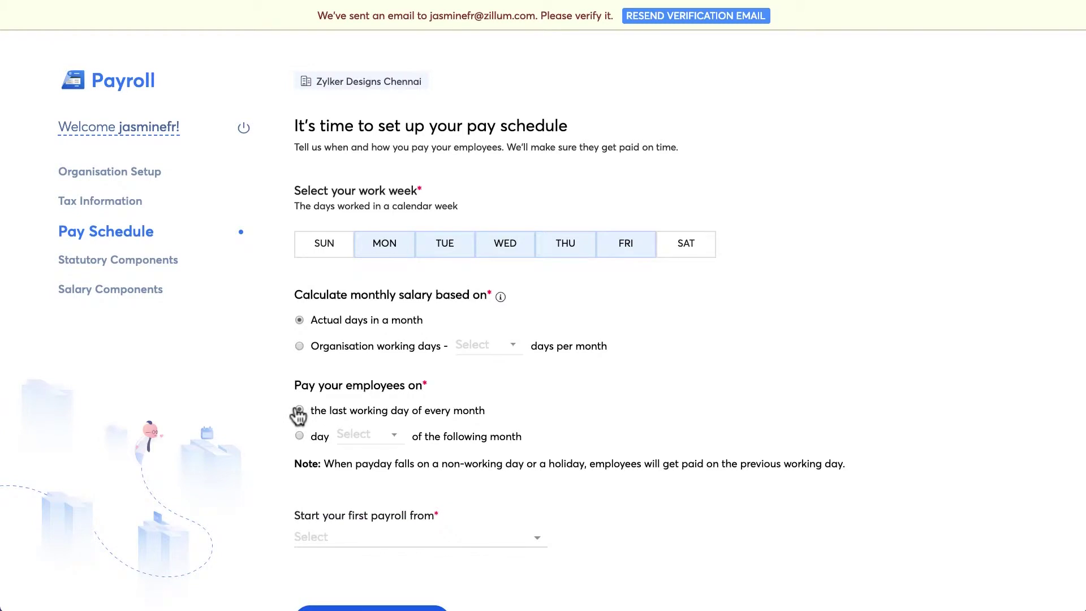
scroll(286, 417, down, 1)
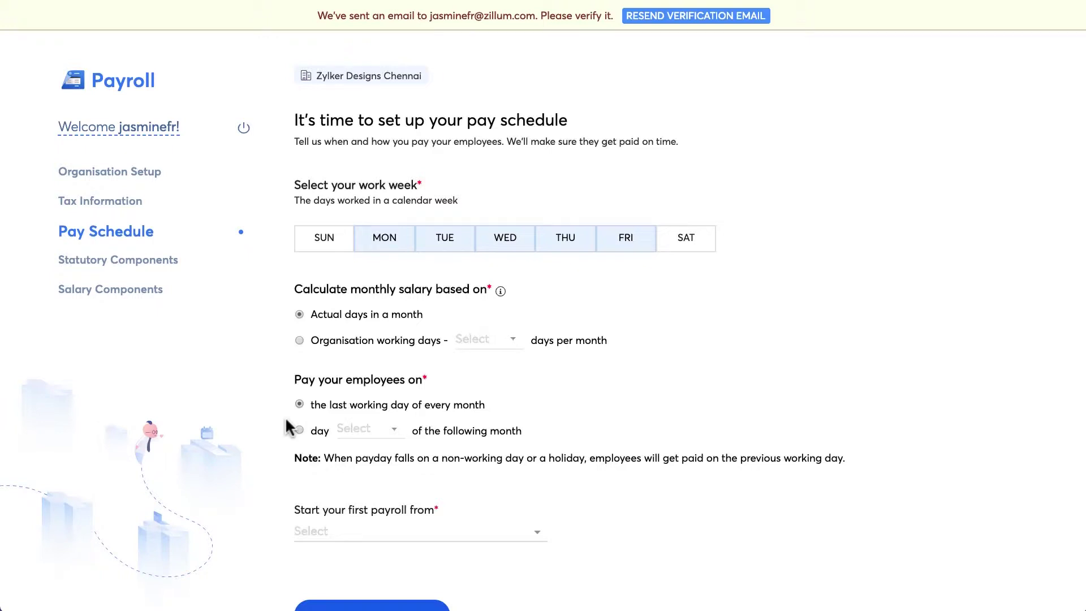
scroll(285, 417, down, 2)
click(344, 480)
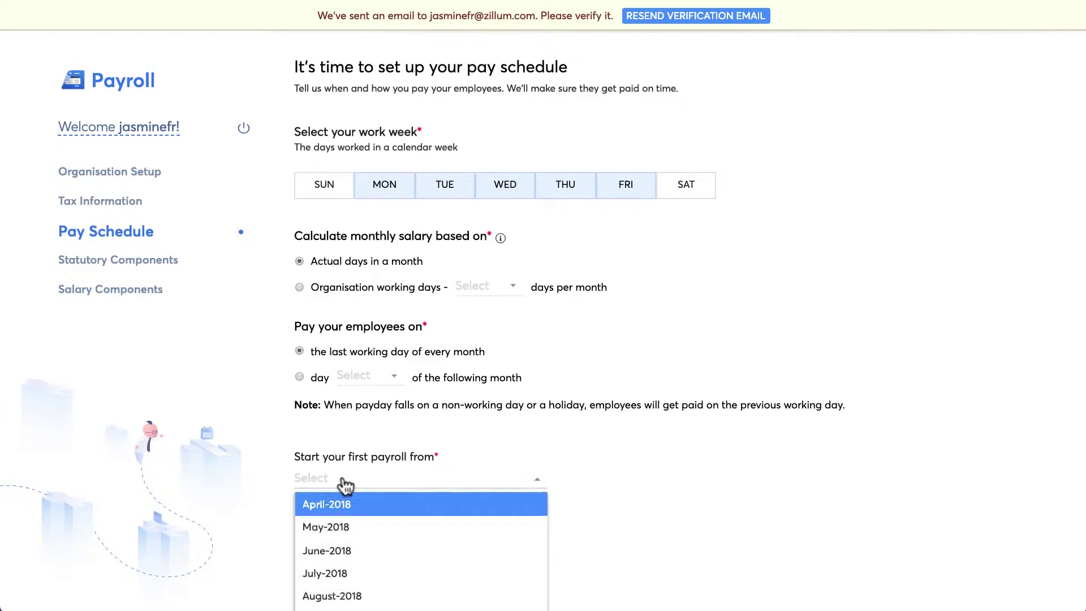
scroll(369, 528, down, 5)
scroll(371, 532, down, 1)
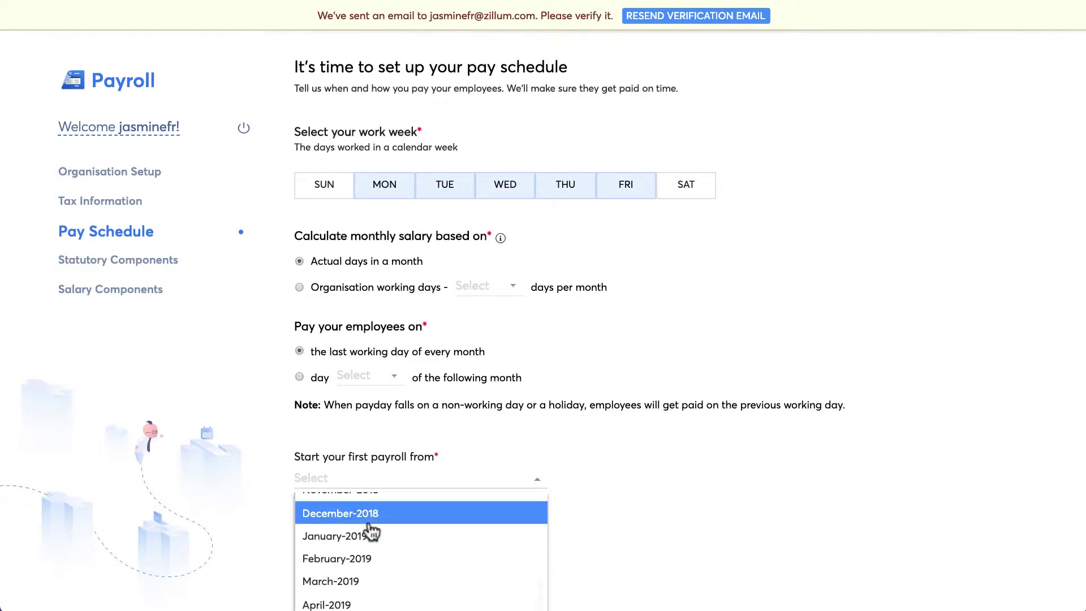
click(384, 558)
scroll(520, 510, down, 1)
scroll(530, 504, down, 2)
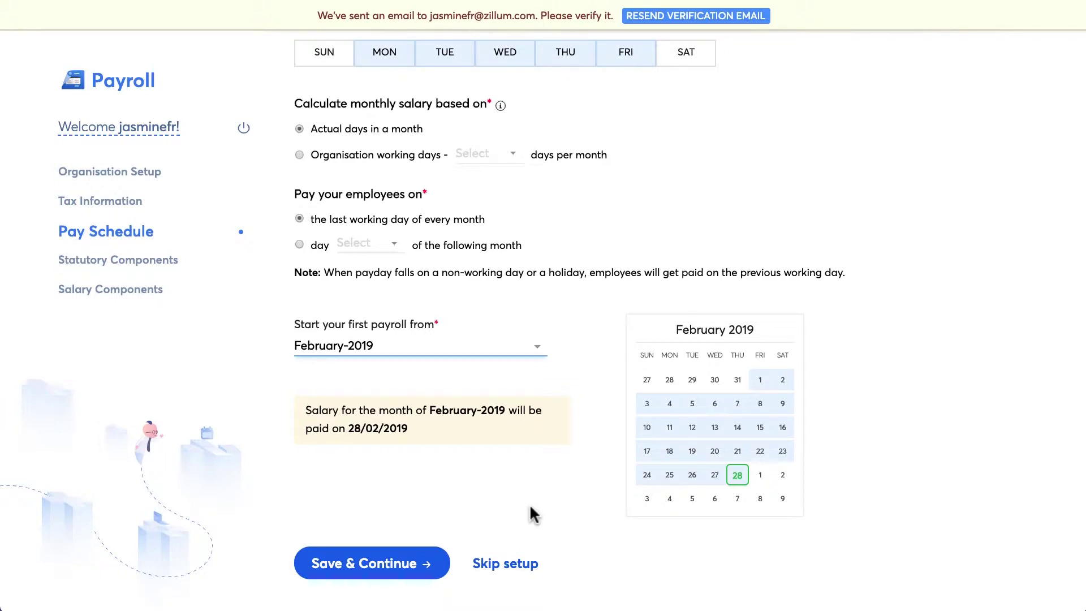
Save the pay schedule and enable Employees' Provident Fund using the organisation's EPF number.
click(439, 562)
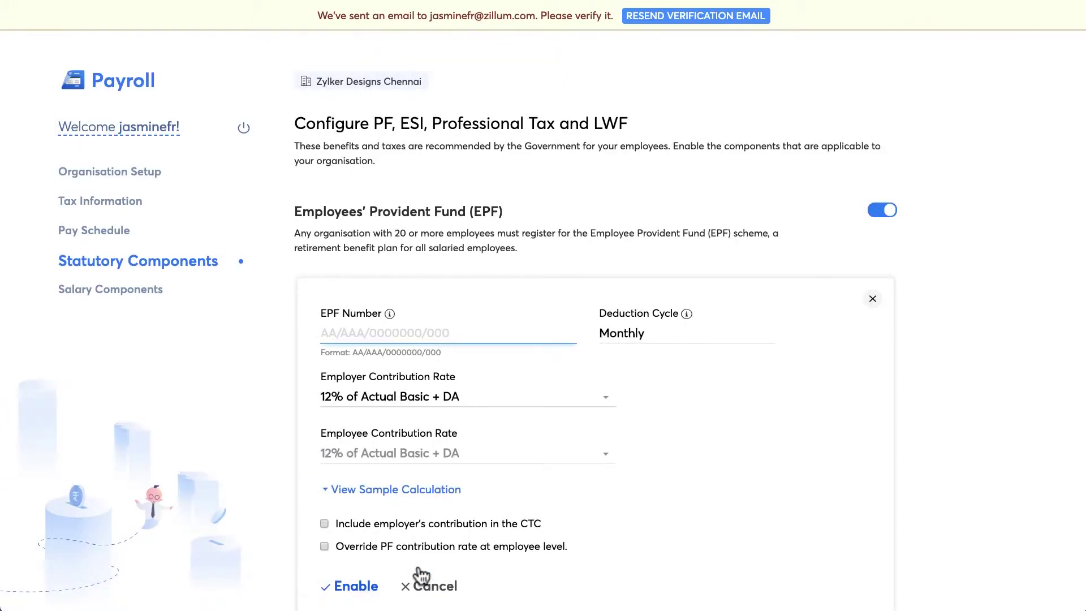
scroll(421, 576, down, 1)
scroll(422, 576, down, 5)
scroll(419, 567, down, 2)
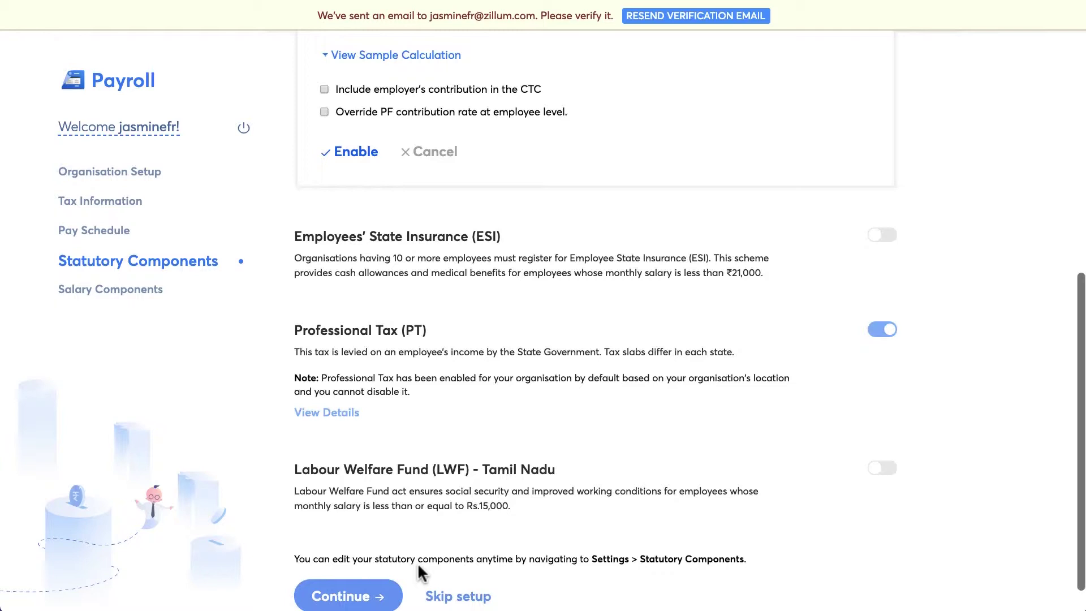
scroll(417, 562, down, 1)
scroll(417, 562, up, 5)
scroll(417, 562, up, 2)
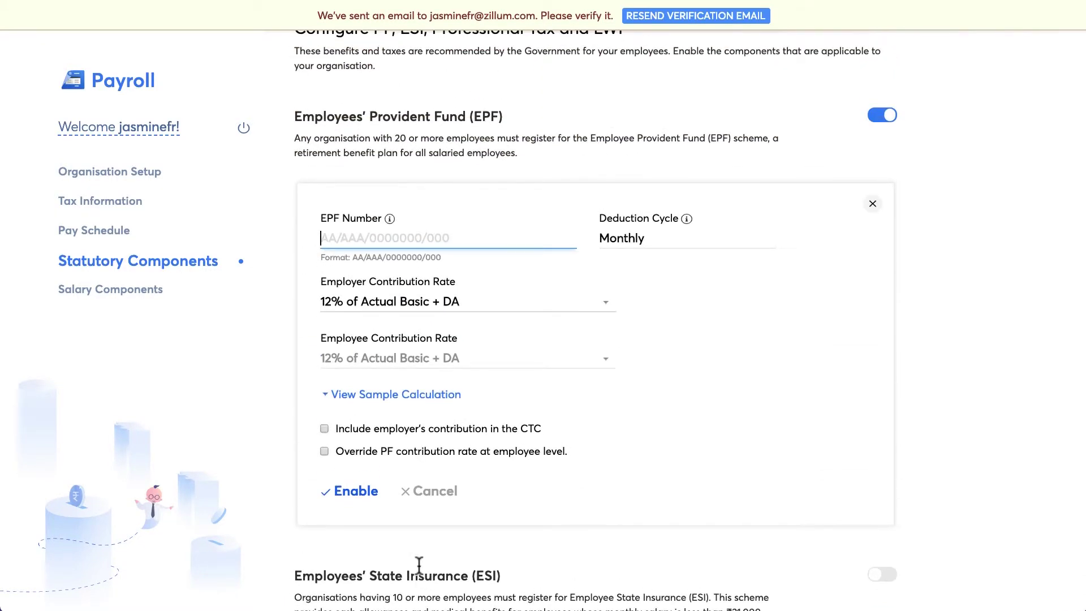
text(AA/AAA/)
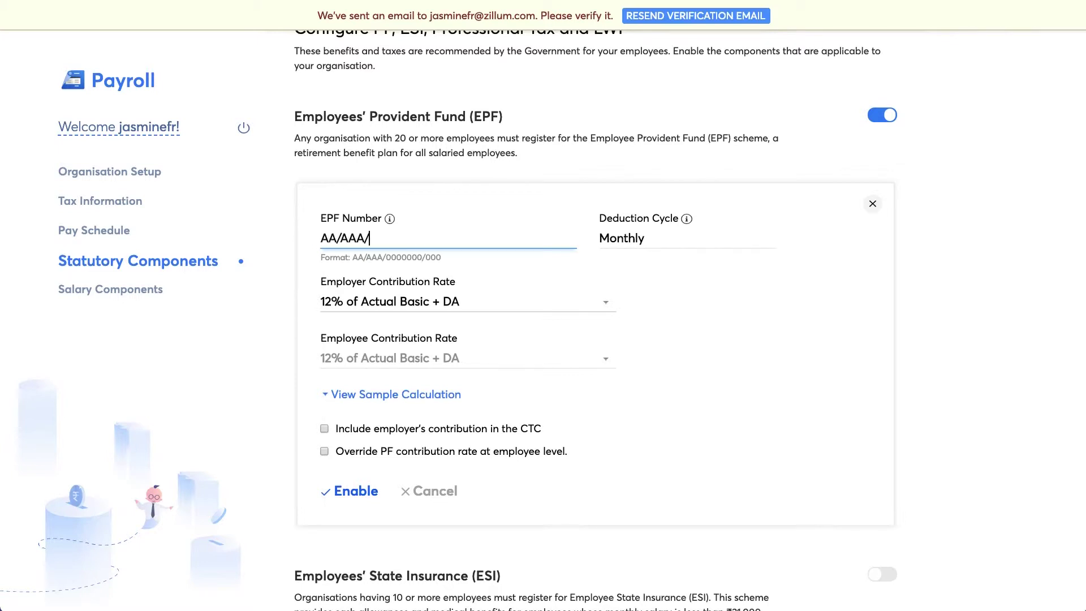
text(0000000/000)
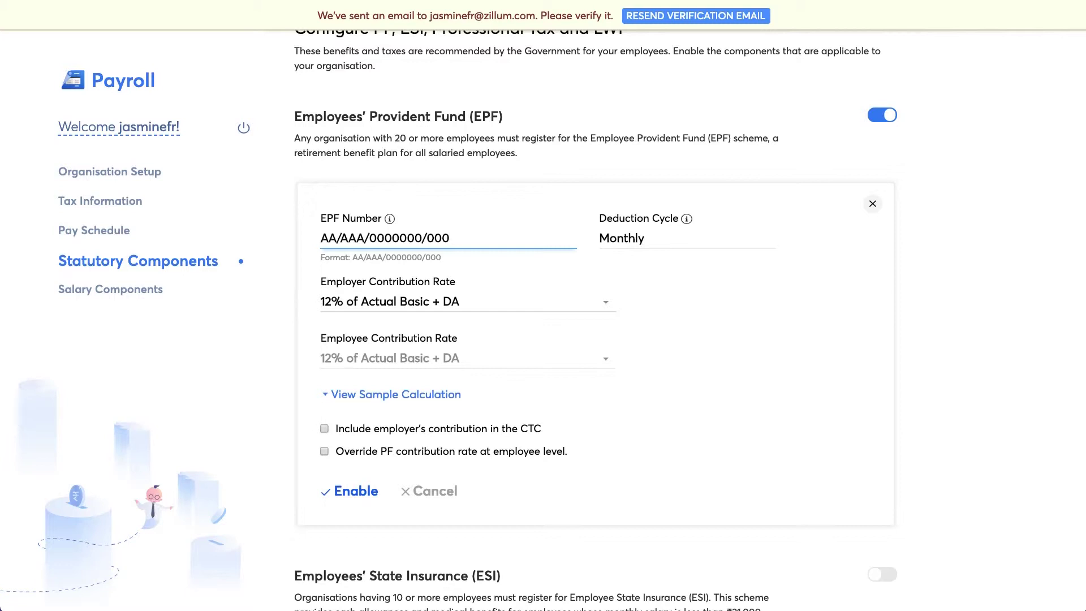
click(362, 491)
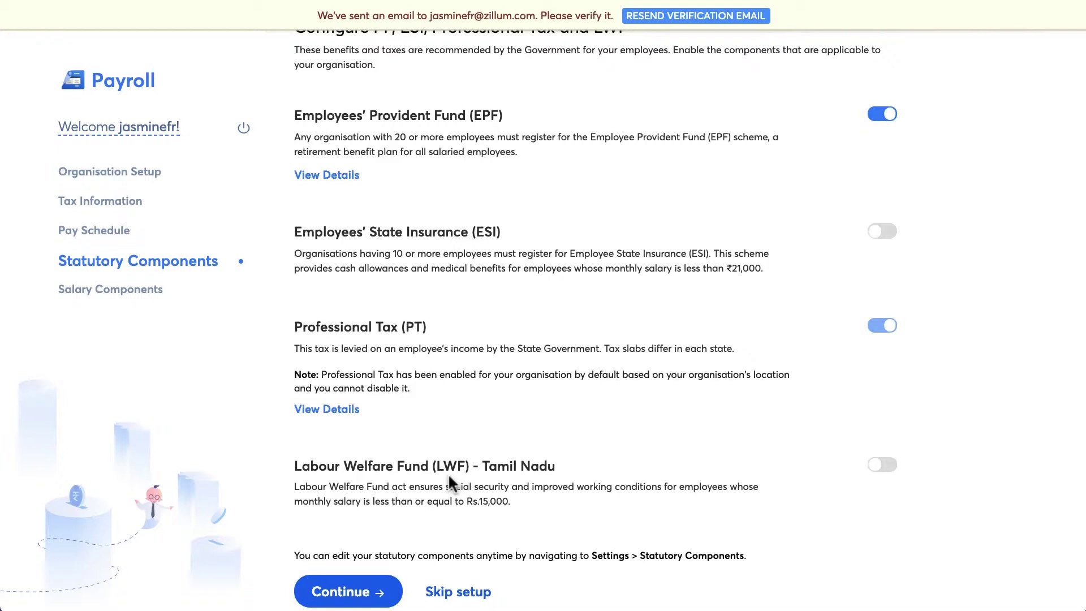
scroll(448, 484, down, 1)
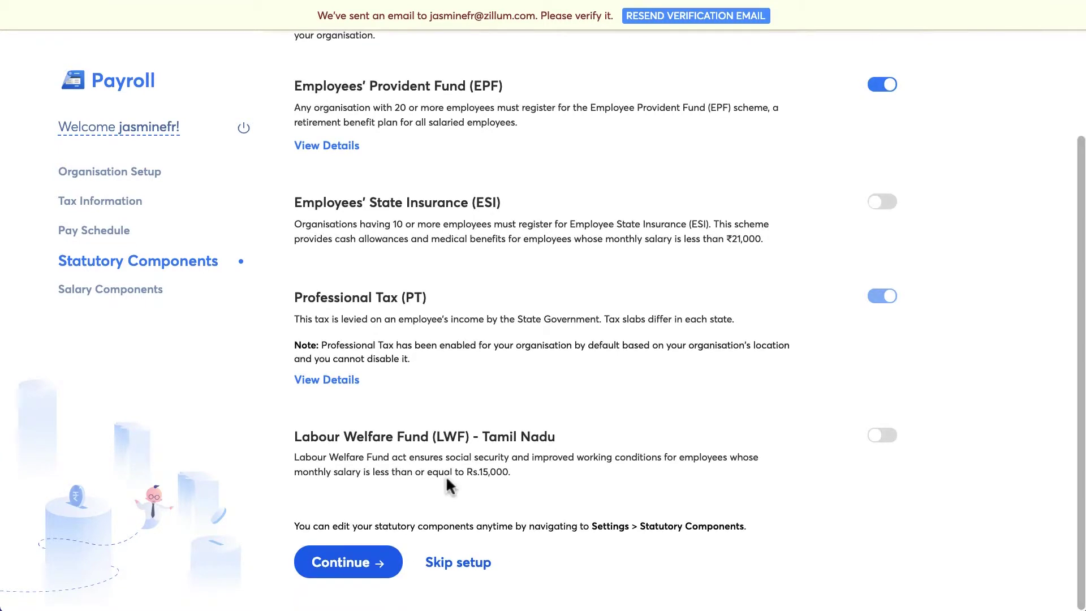
Include Transport Allowance in the salary components and inspect the Commission earning without changing it.
click(388, 562)
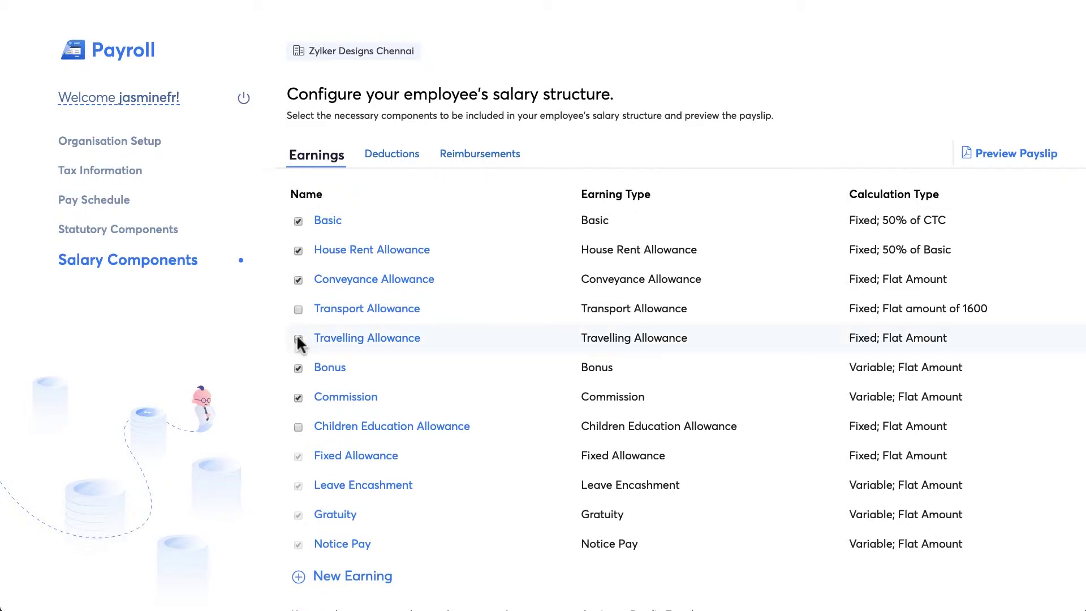
click(298, 310)
click(340, 397)
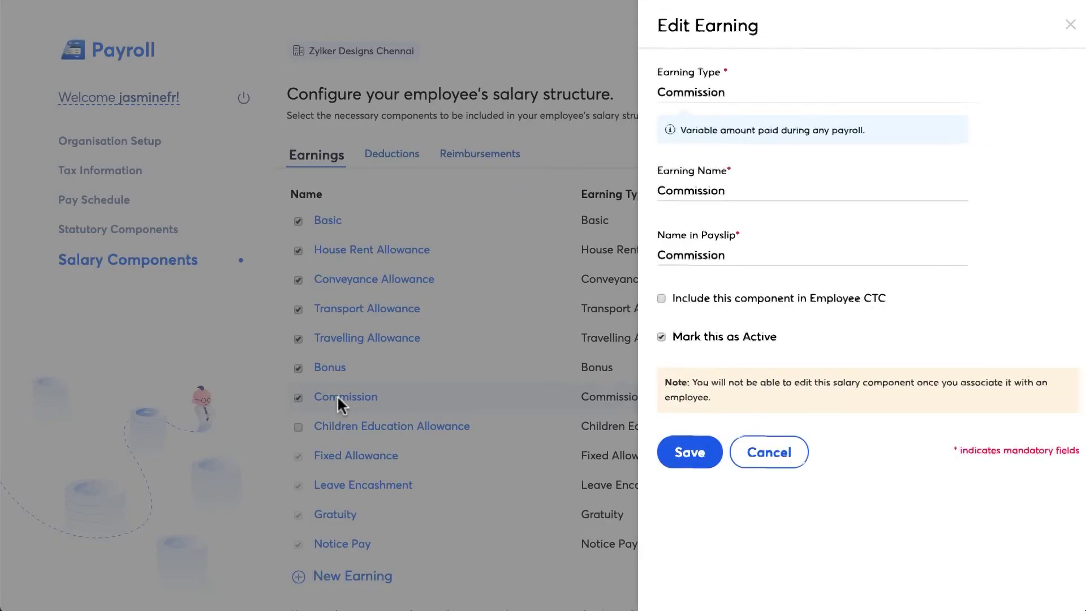
click(702, 192)
click(720, 242)
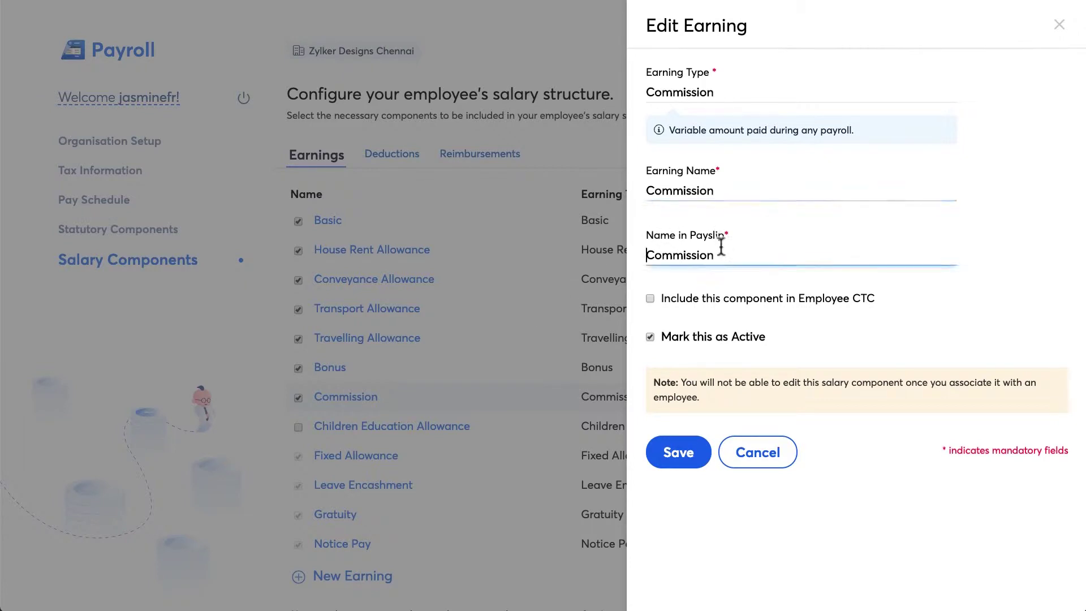
click(763, 457)
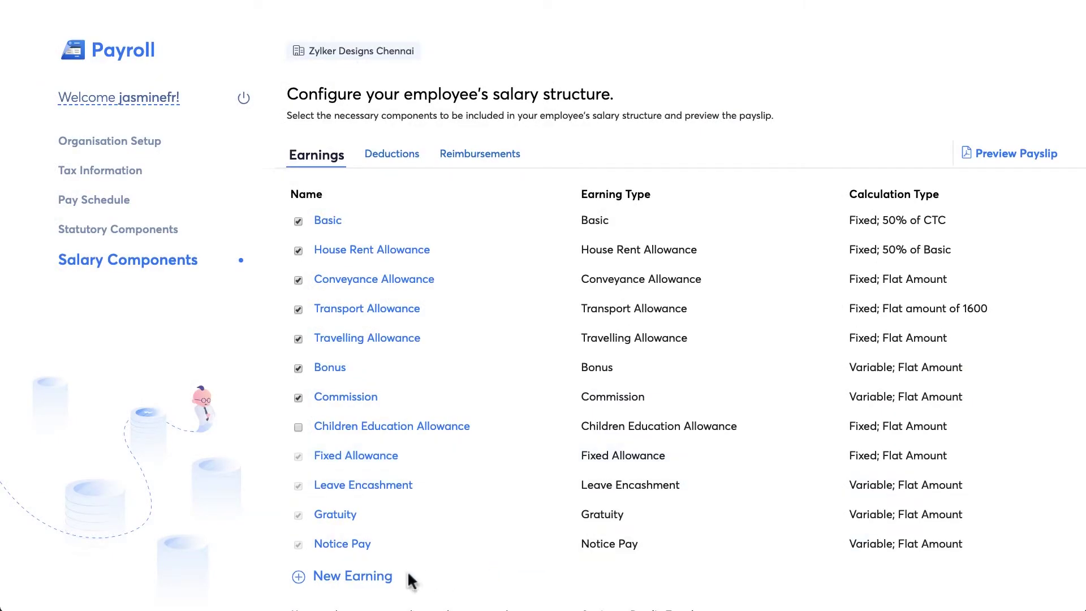
Create a new Holiday Allowance type earning named 'Leave Allowance'.
click(380, 577)
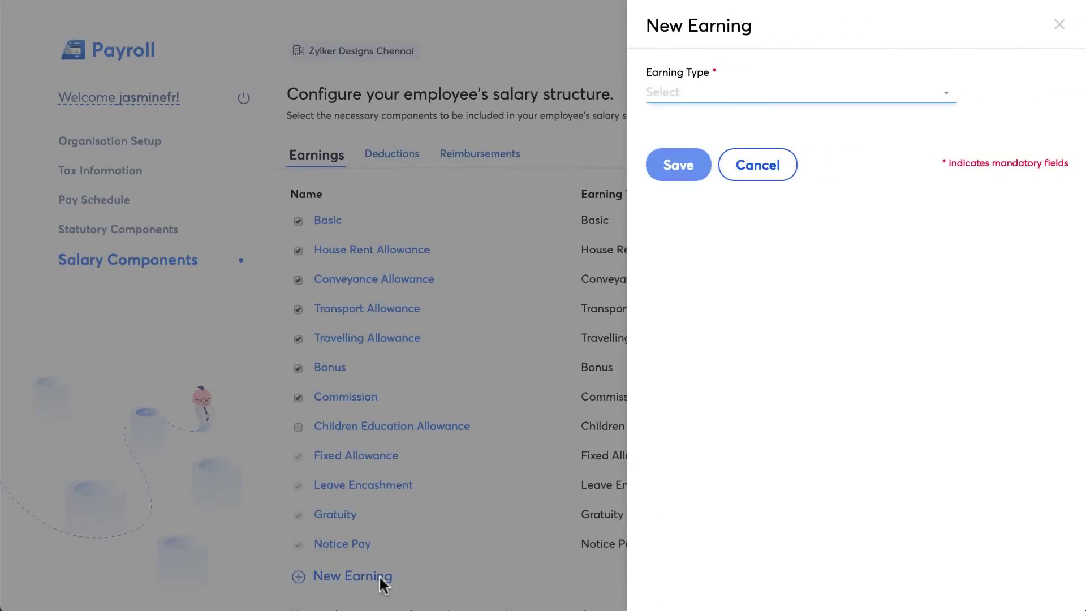
click(717, 101)
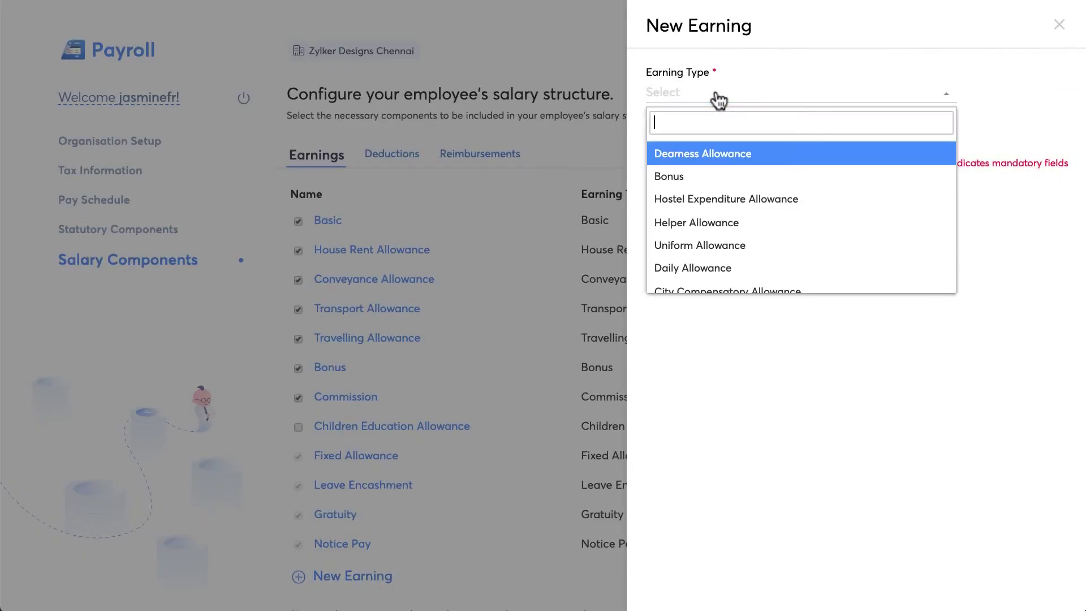
scroll(845, 226, down, 5)
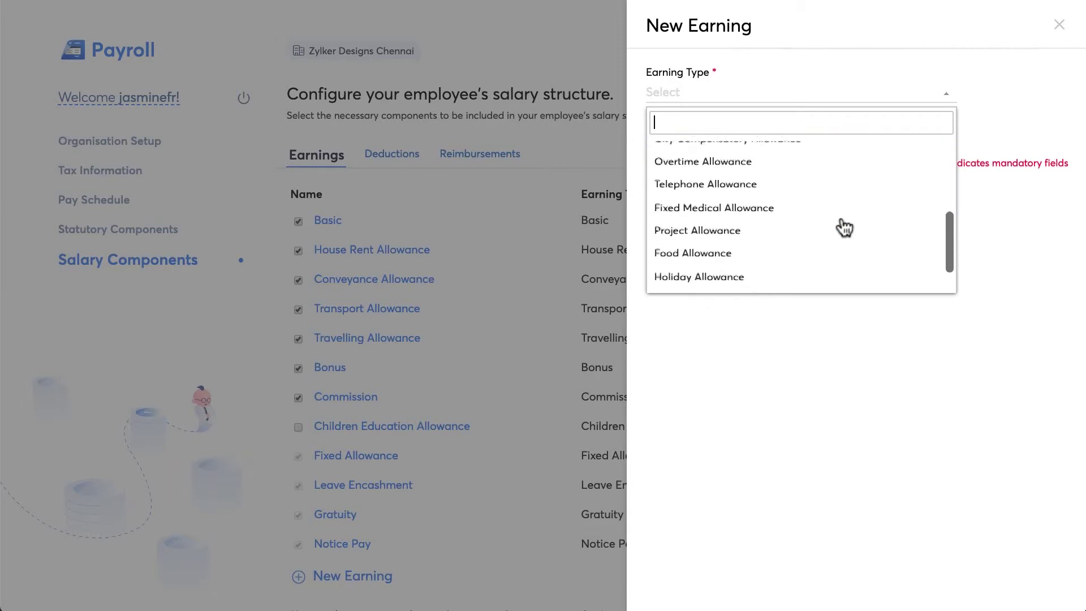
click(843, 236)
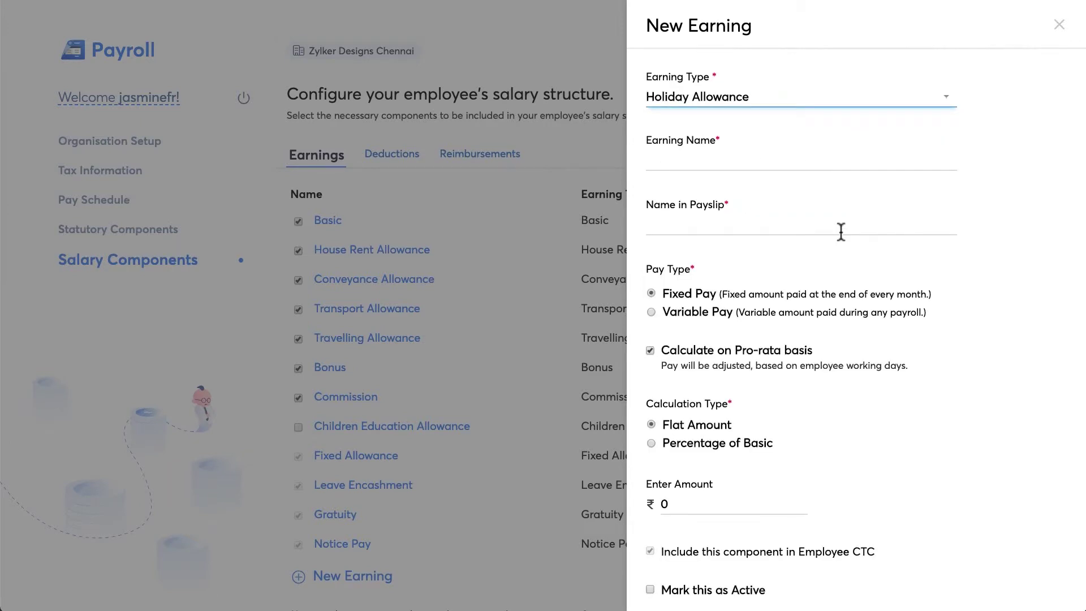
click(788, 158)
text(Leave Allowance)
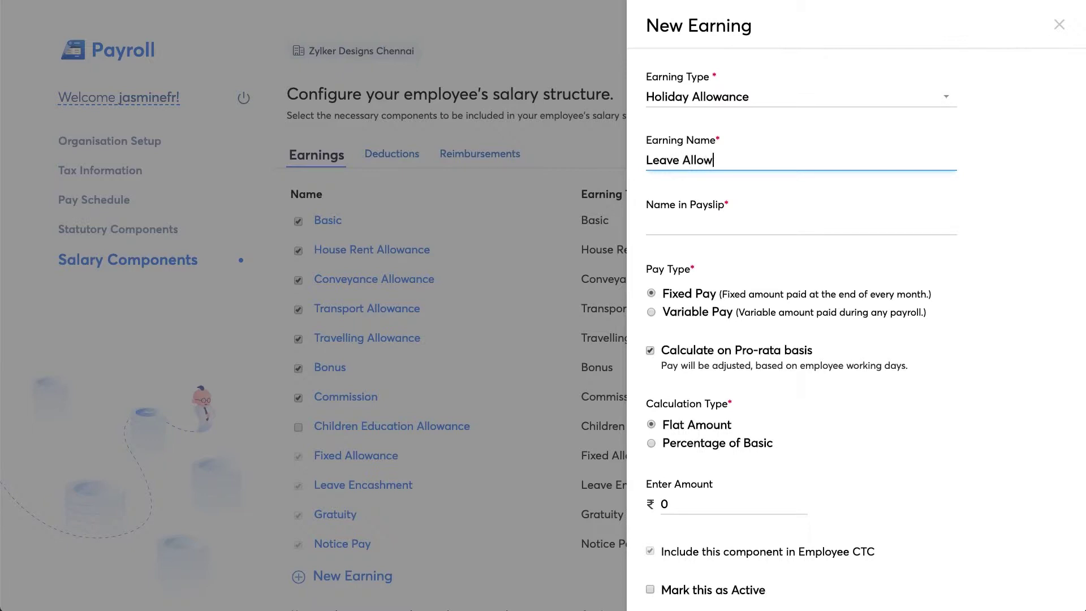
Calculate Leave Allowance as 10% of Basic, mark it active and save it.
click(769, 215)
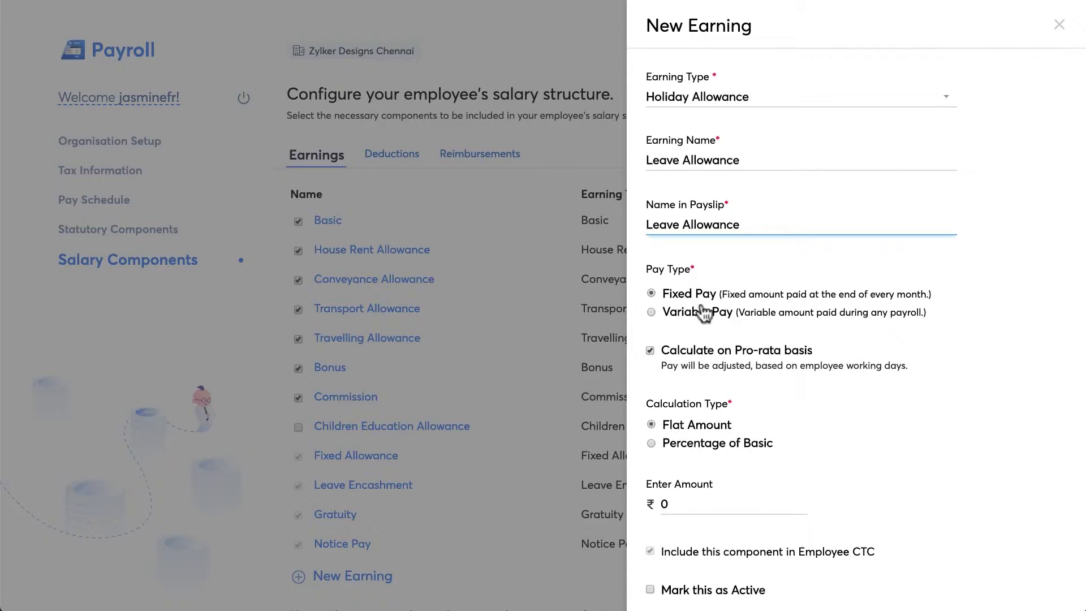
scroll(704, 315, down, 4)
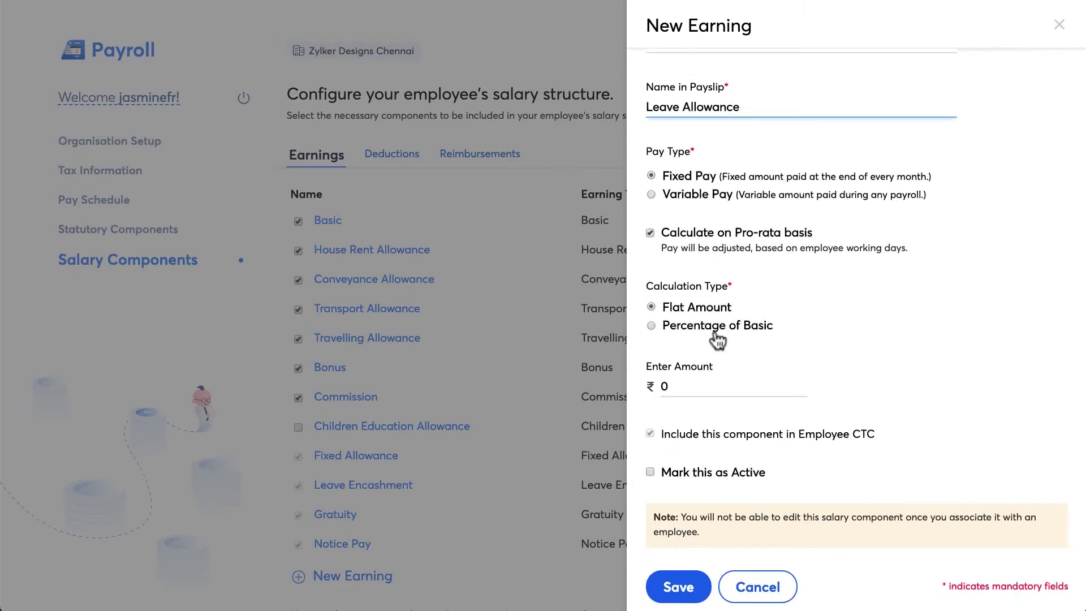
click(716, 327)
scroll(694, 385, down, 1)
text(10)
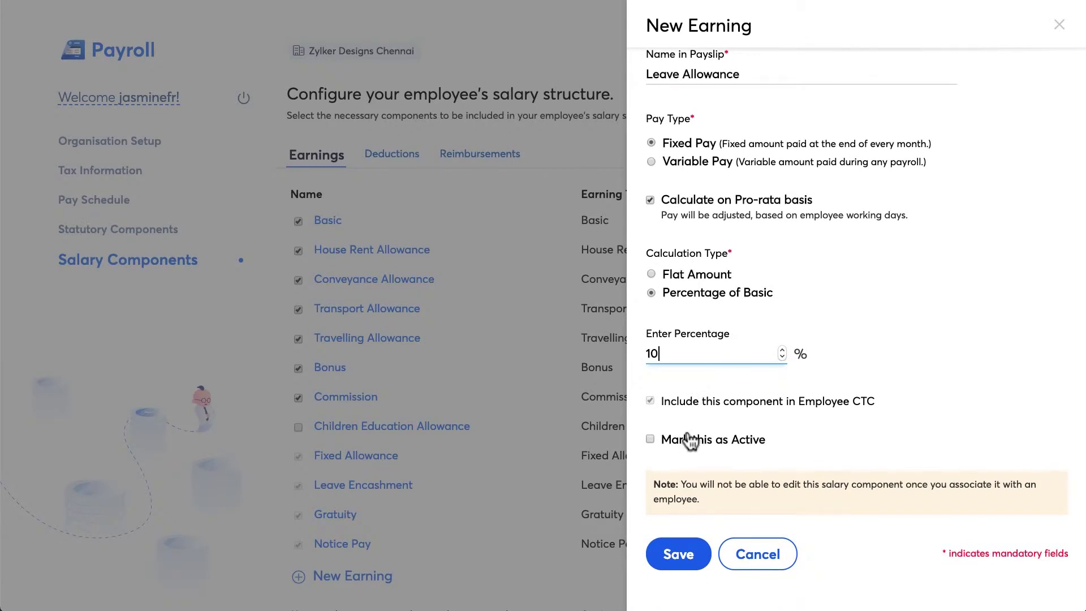
click(689, 440)
click(688, 551)
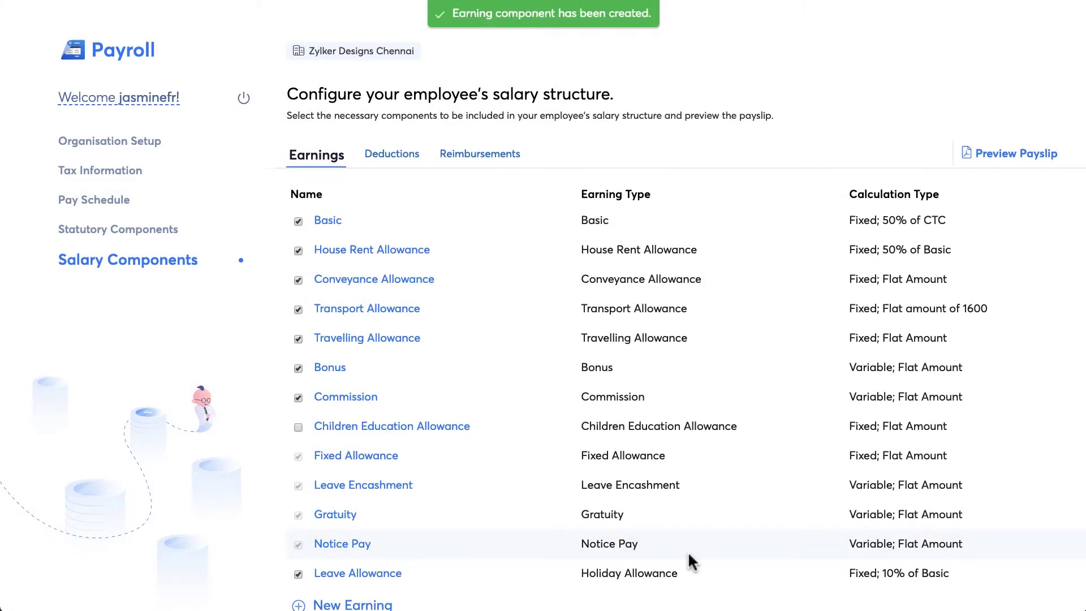
In Reimbursements, set Fuel Reimbursement's monthly amount to 1000, mark it active and save.
click(382, 164)
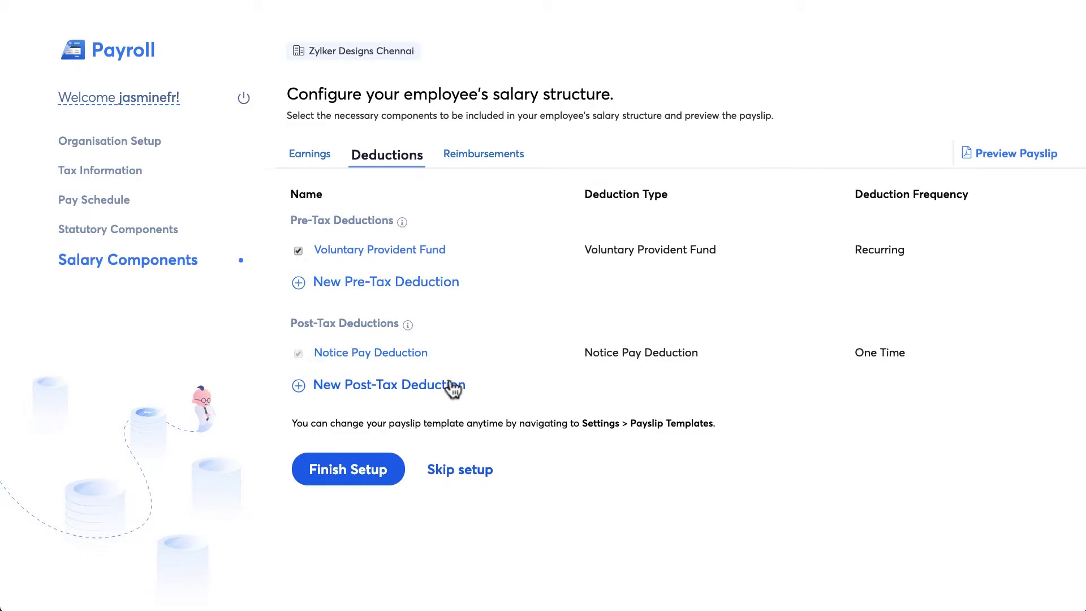
click(480, 154)
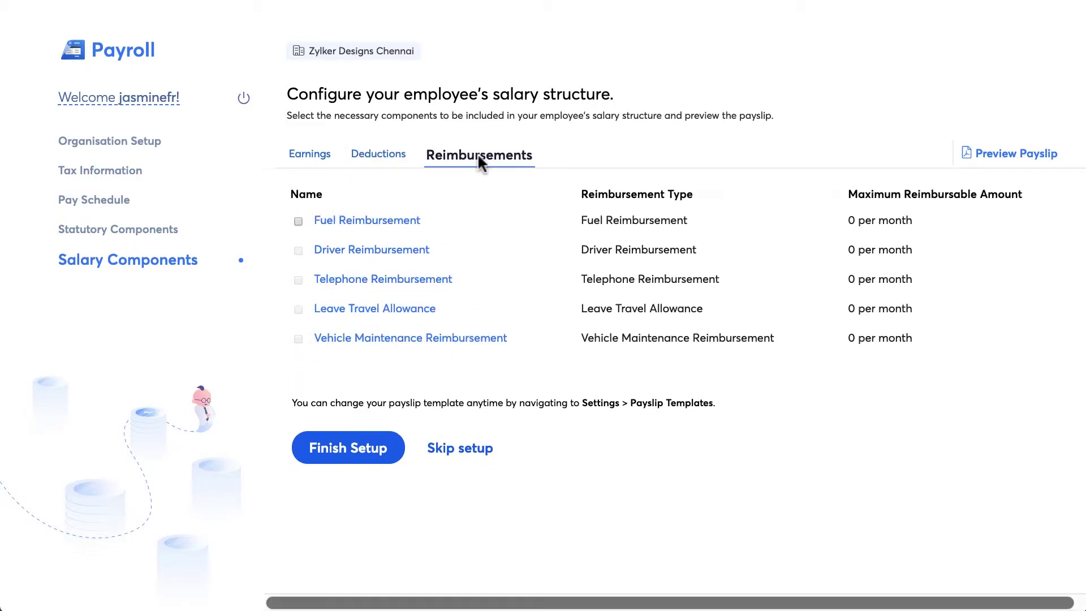
click(398, 229)
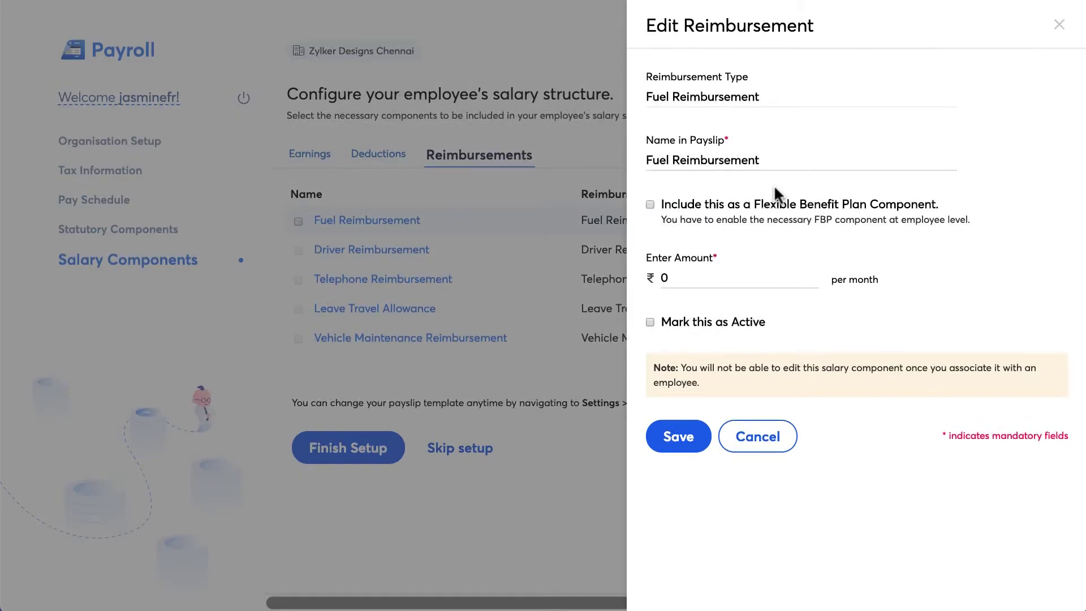
click(713, 277)
key(BackSpace)
text(1000)
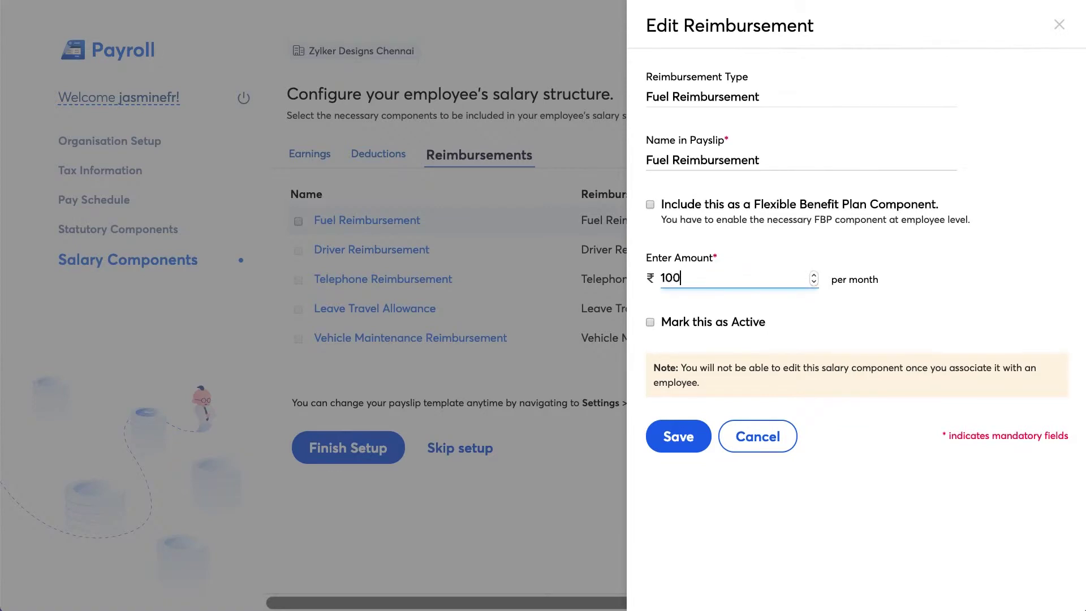
click(712, 325)
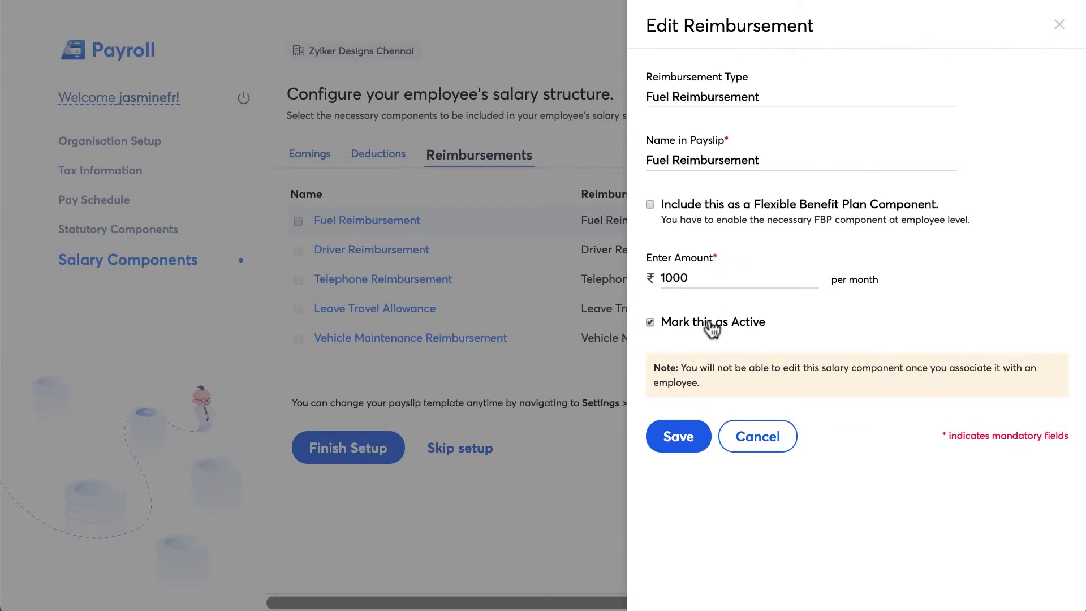
click(683, 436)
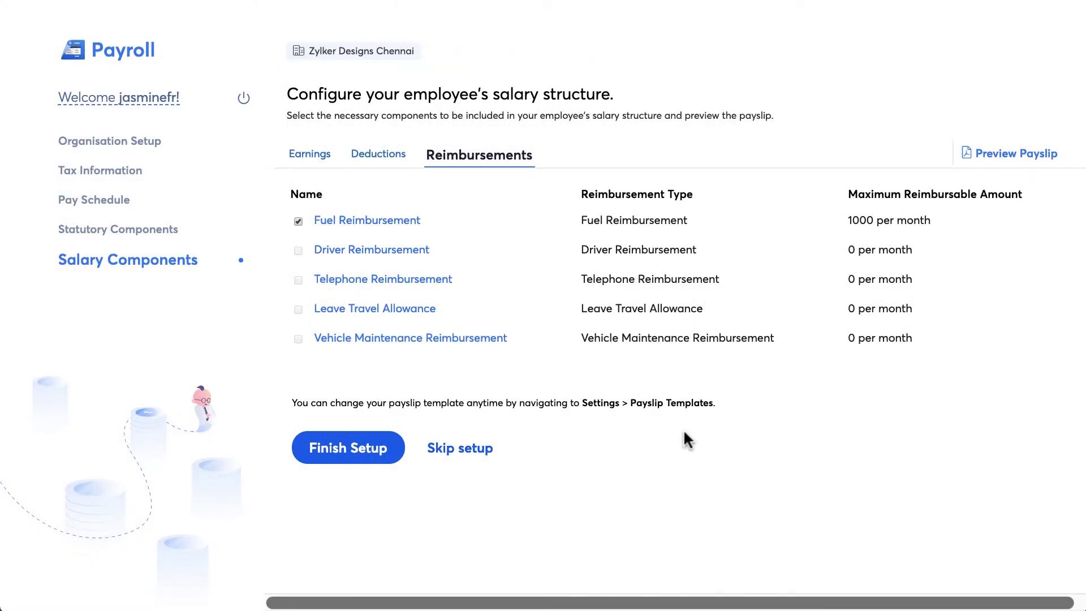
Preview the sample payslip with Leave Allowance and Fuel Reimbursement, then finish the setup.
click(986, 164)
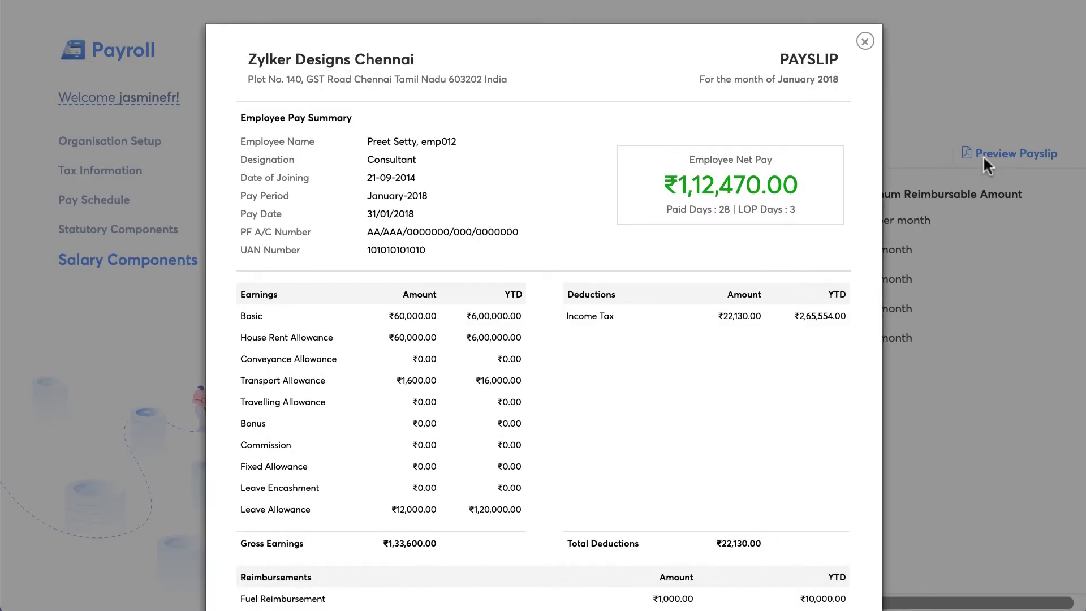
scroll(983, 160, down, 3)
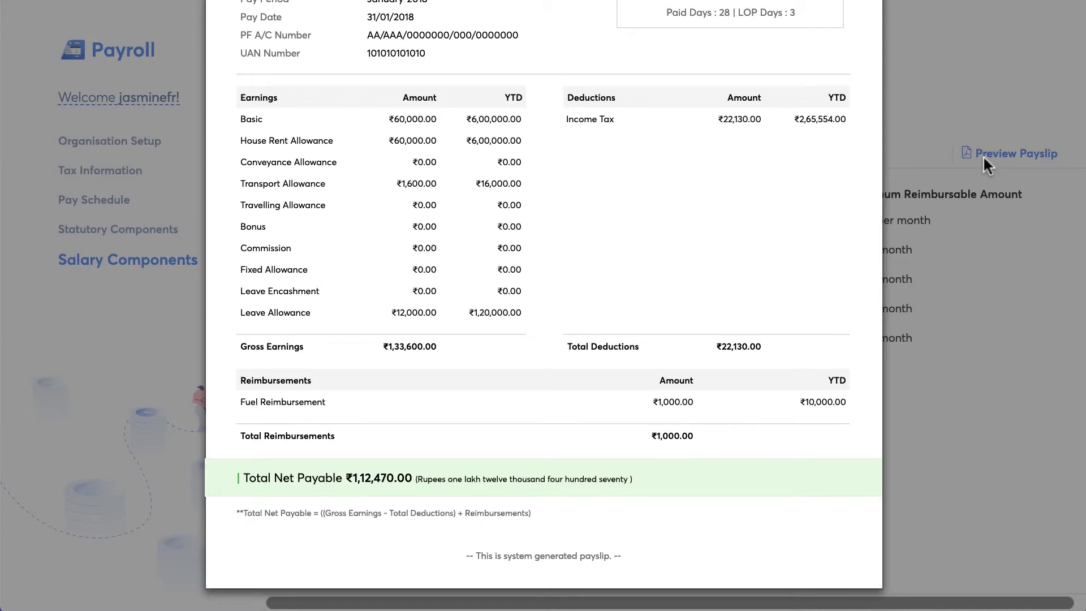
scroll(983, 155, up, 3)
click(843, 30)
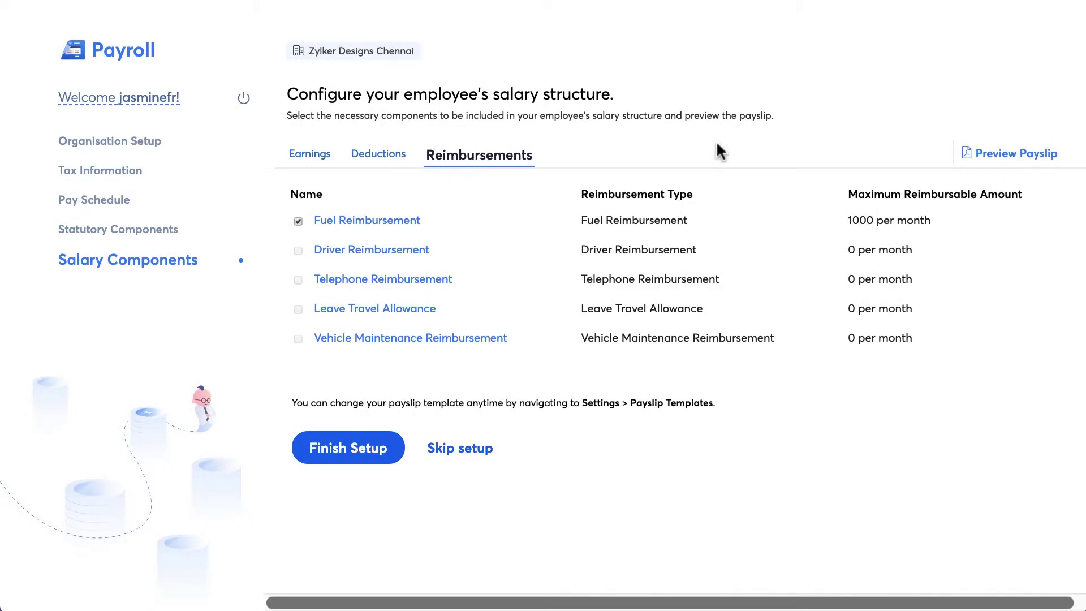
click(378, 439)
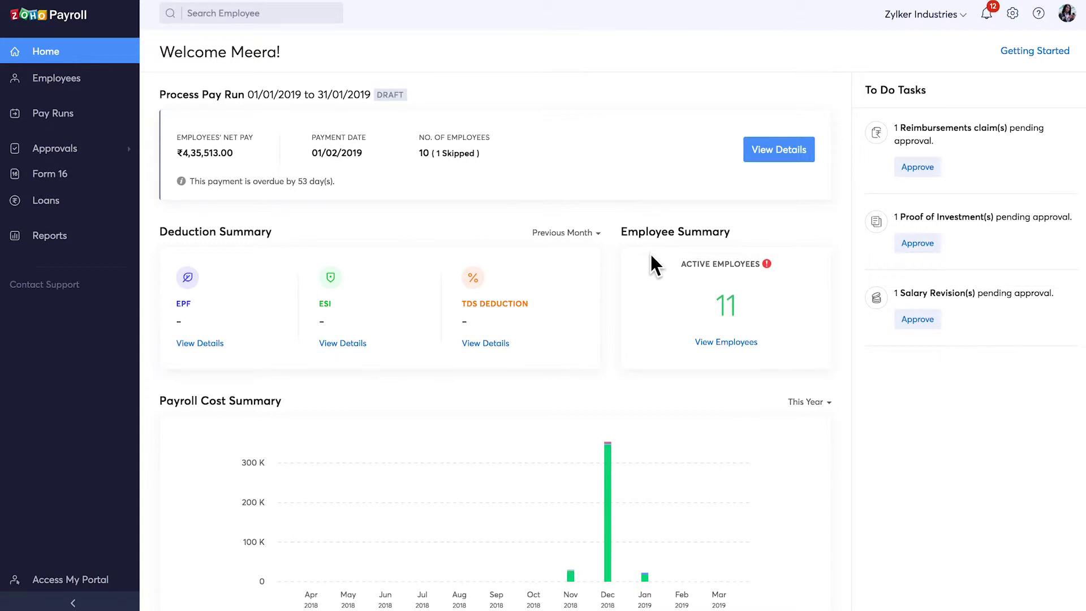
Scroll through the Zylker Industries home dashboard to review its pending approvals.
scroll(650, 252, down, 3)
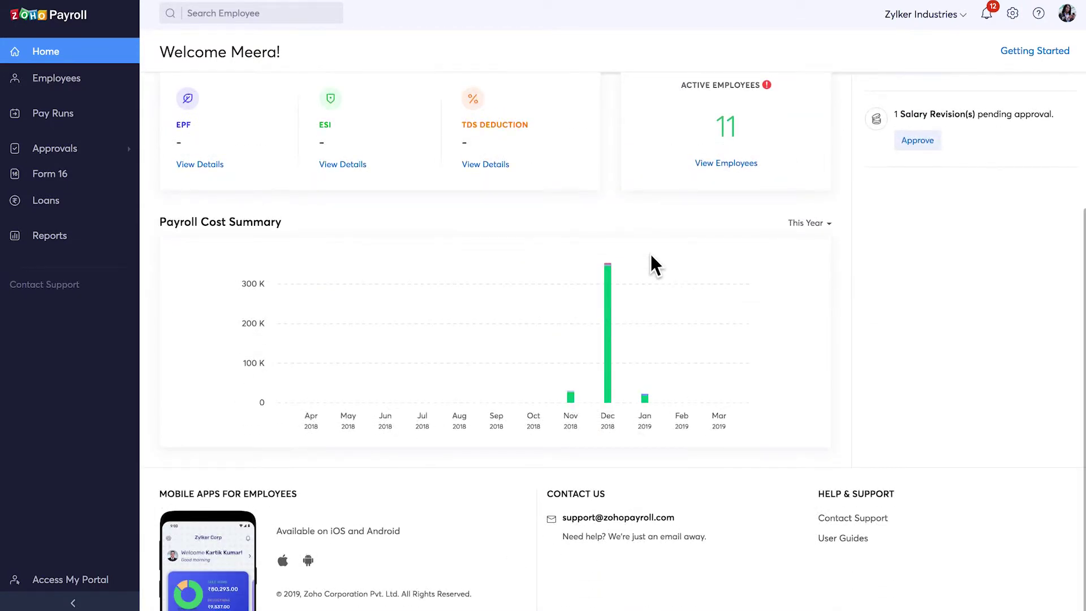
scroll(374, 256, up, 3)
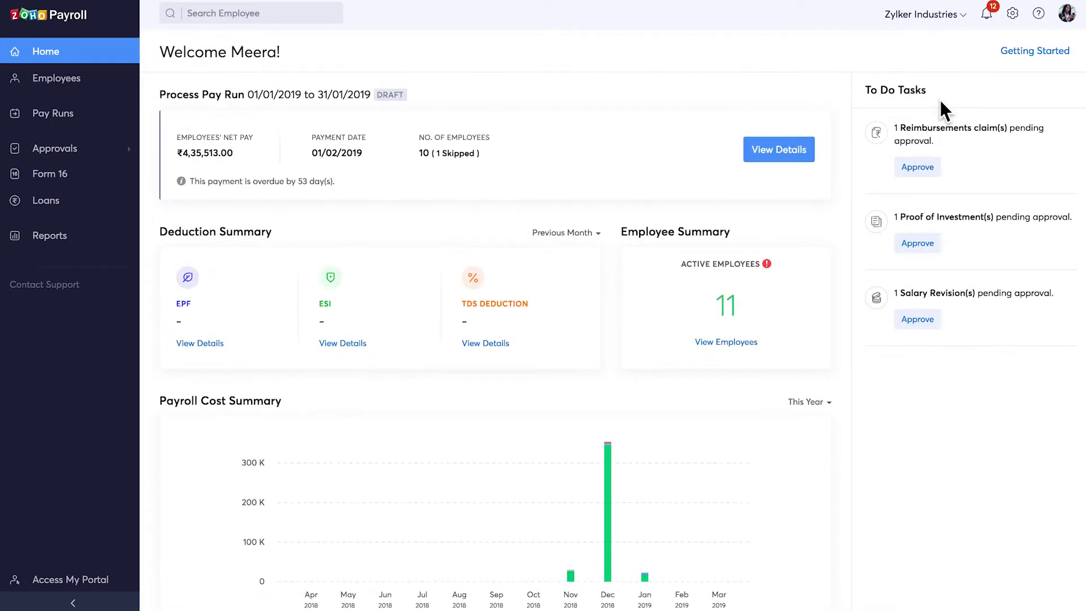
Open the first active employee's profile and review their salary details and payslips.
click(40, 85)
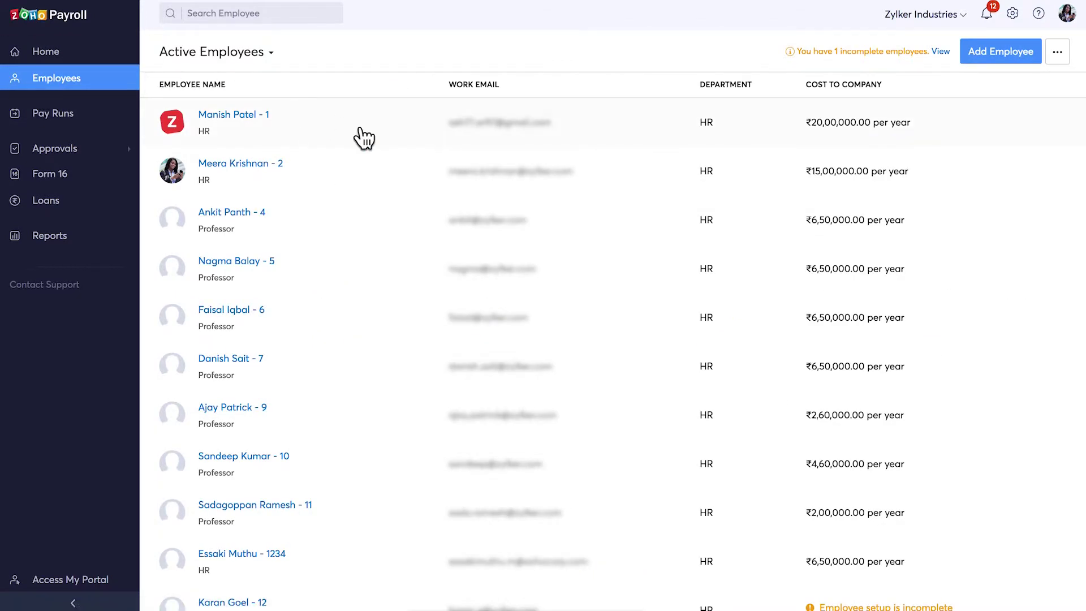
click(361, 134)
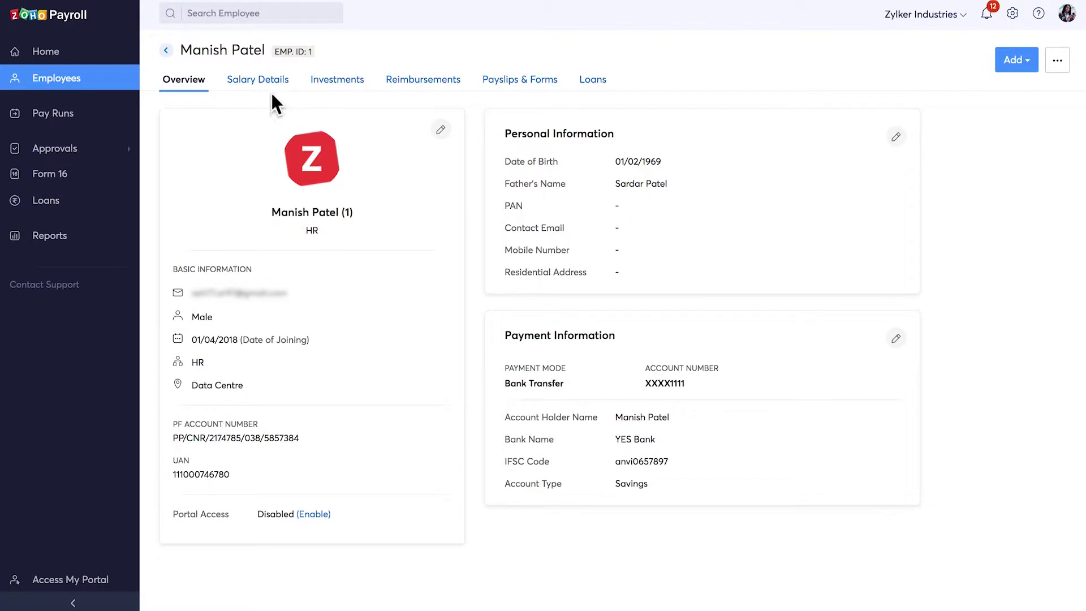
click(265, 85)
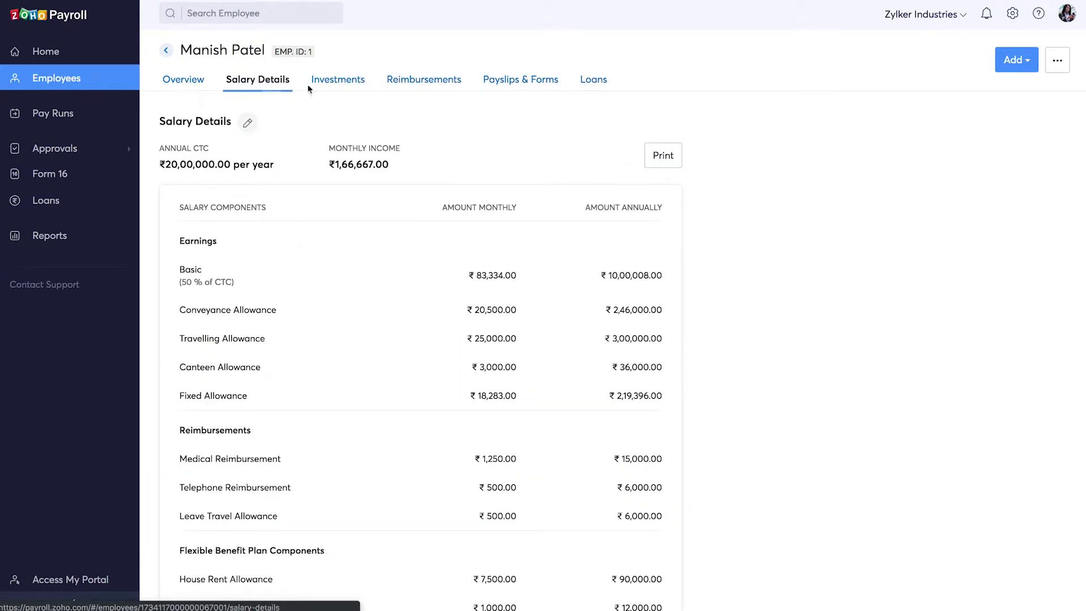
click(505, 83)
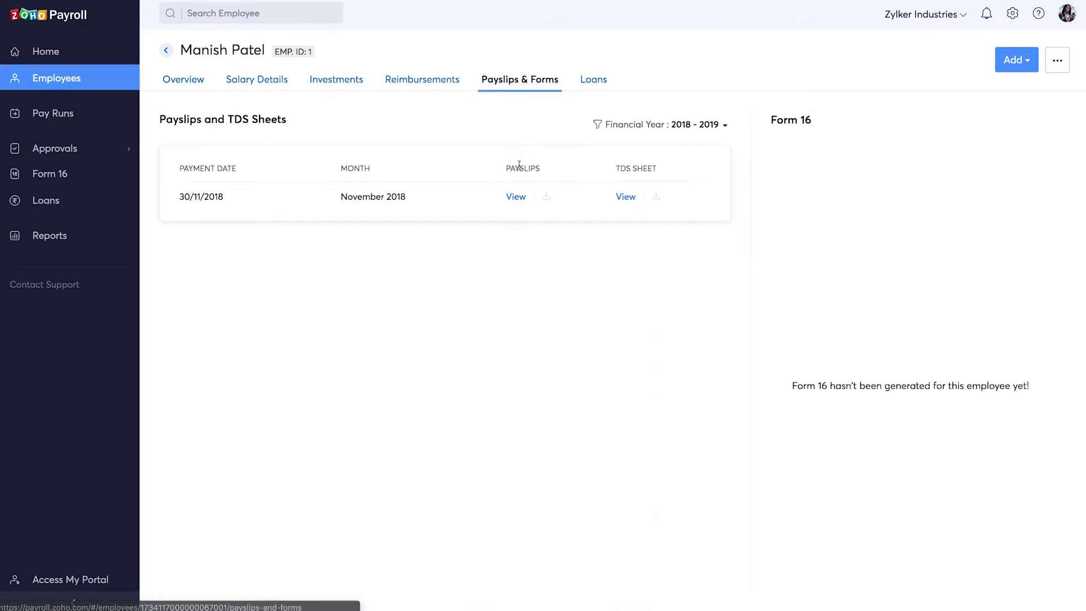
View the November 2018 payslip, then return to the employee list and its import/export options.
click(520, 198)
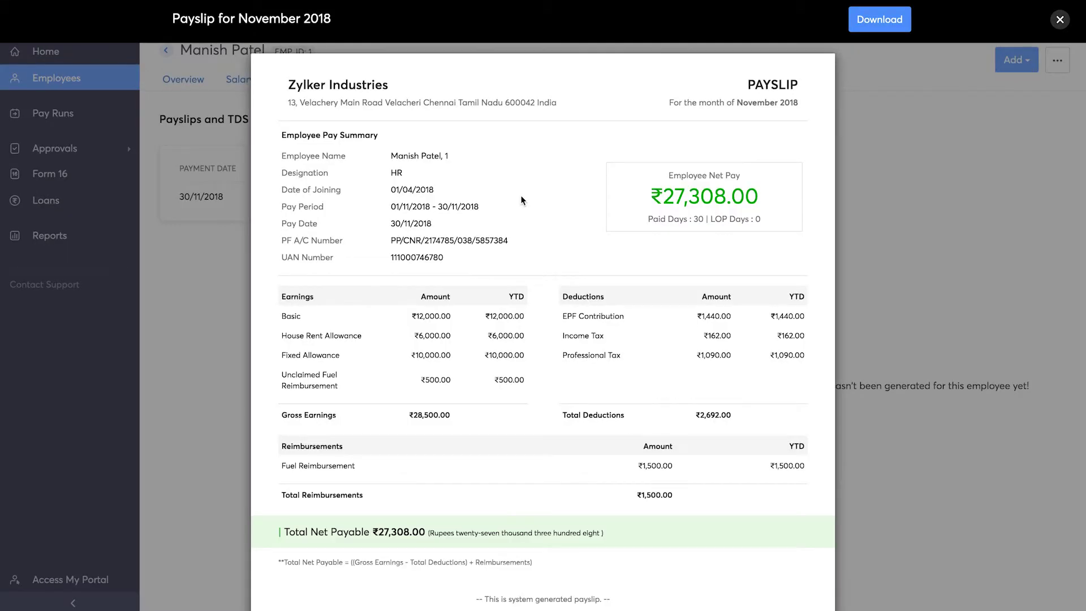
scroll(522, 199, down, 2)
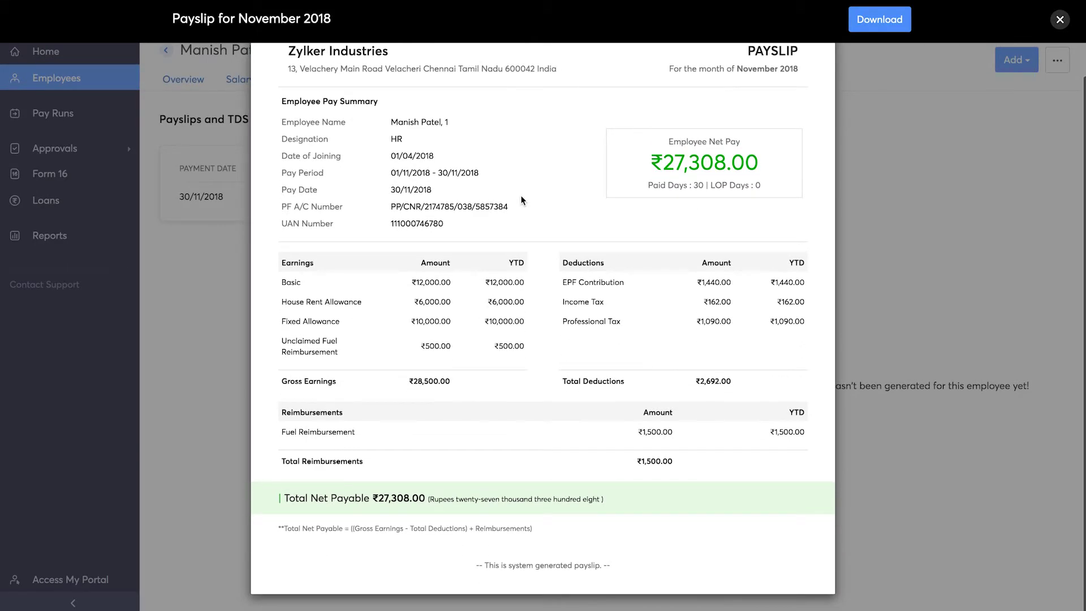
click(1060, 19)
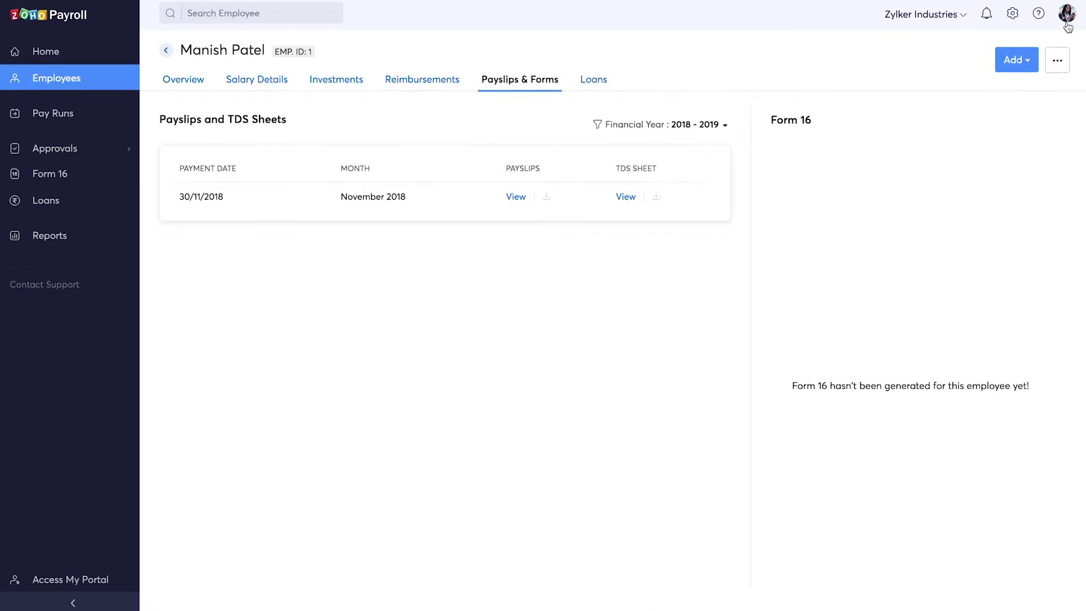
click(166, 50)
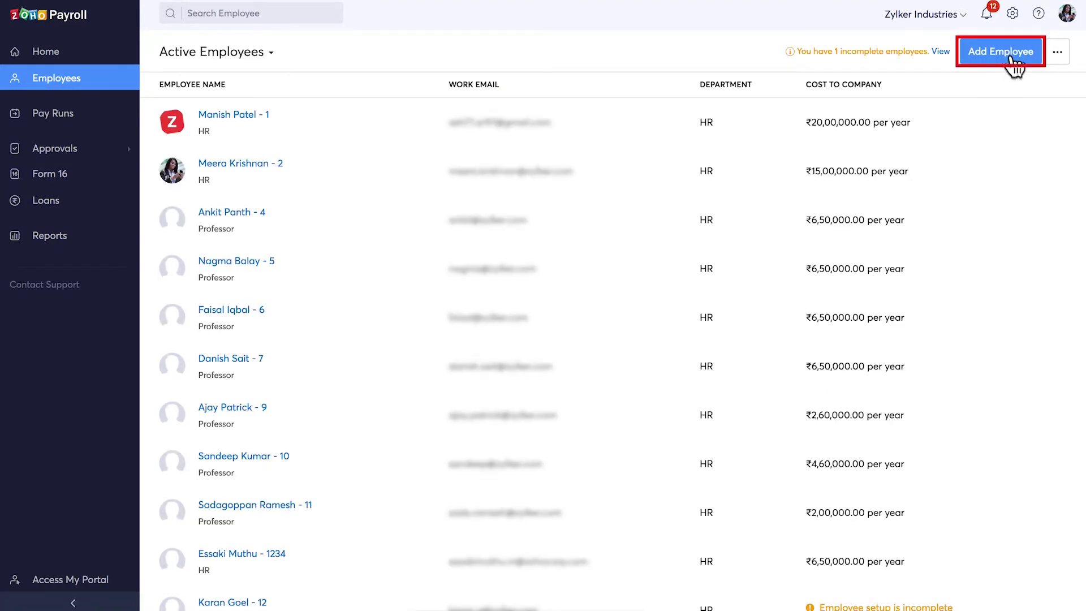
click(1058, 54)
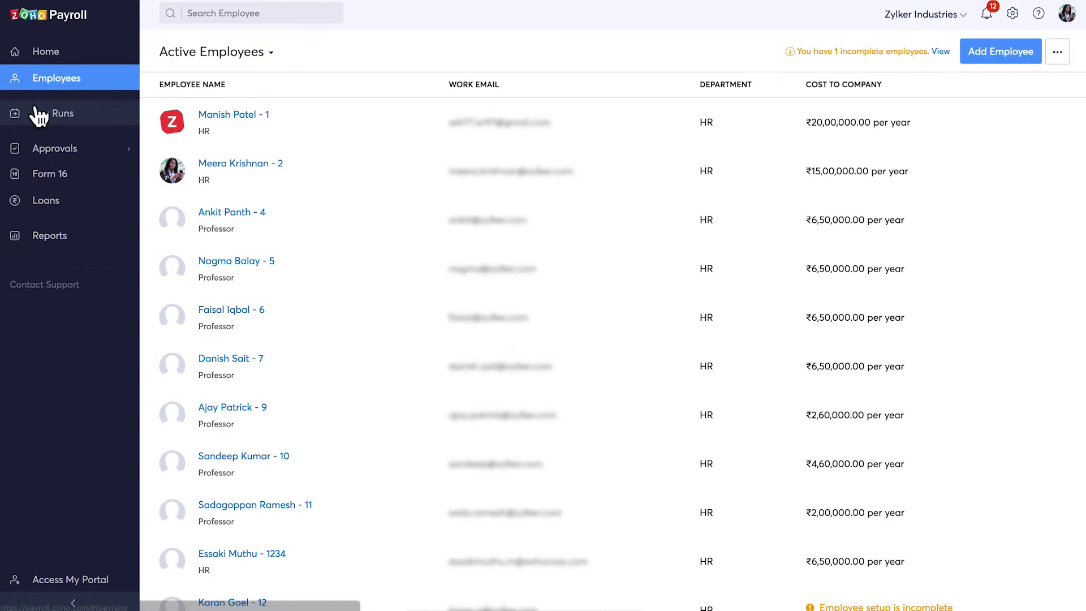
Add 2 LOP days for one employee in the January 2019 draft payroll, then view Payroll History.
click(38, 113)
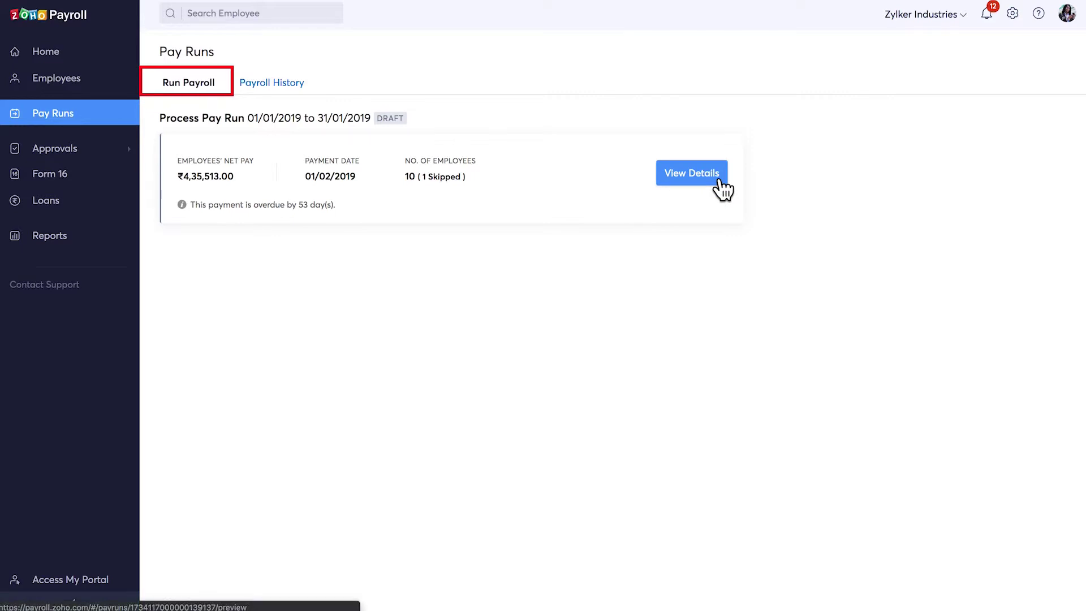
click(718, 180)
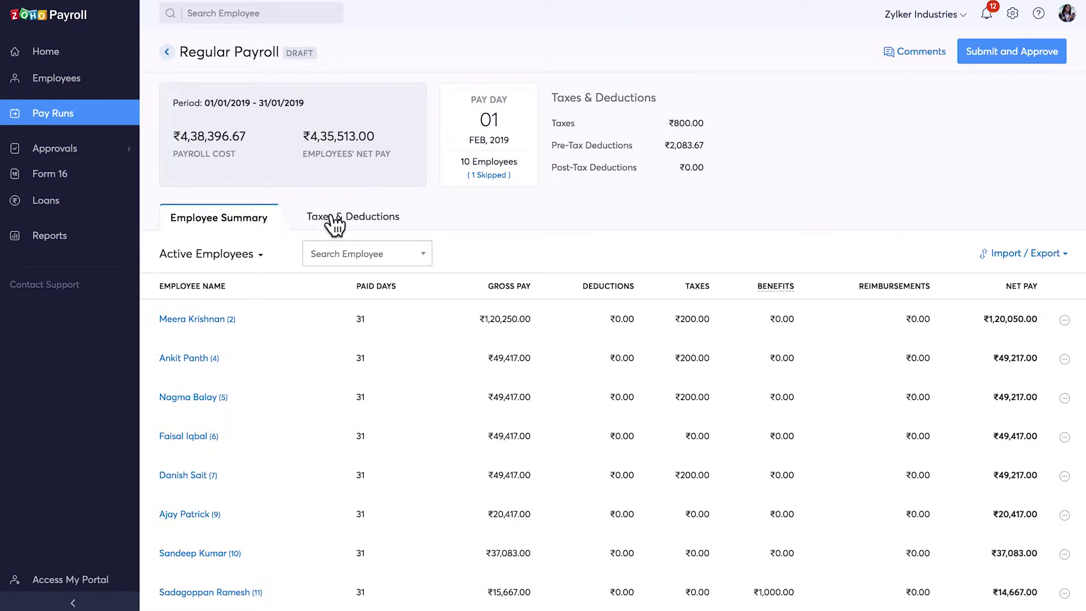
click(335, 222)
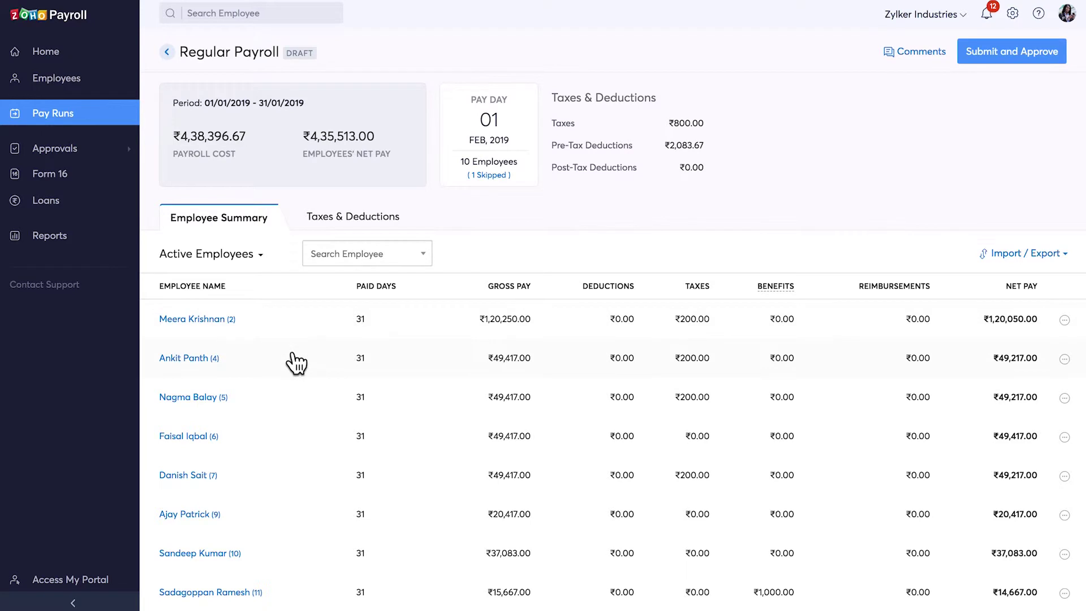
click(295, 362)
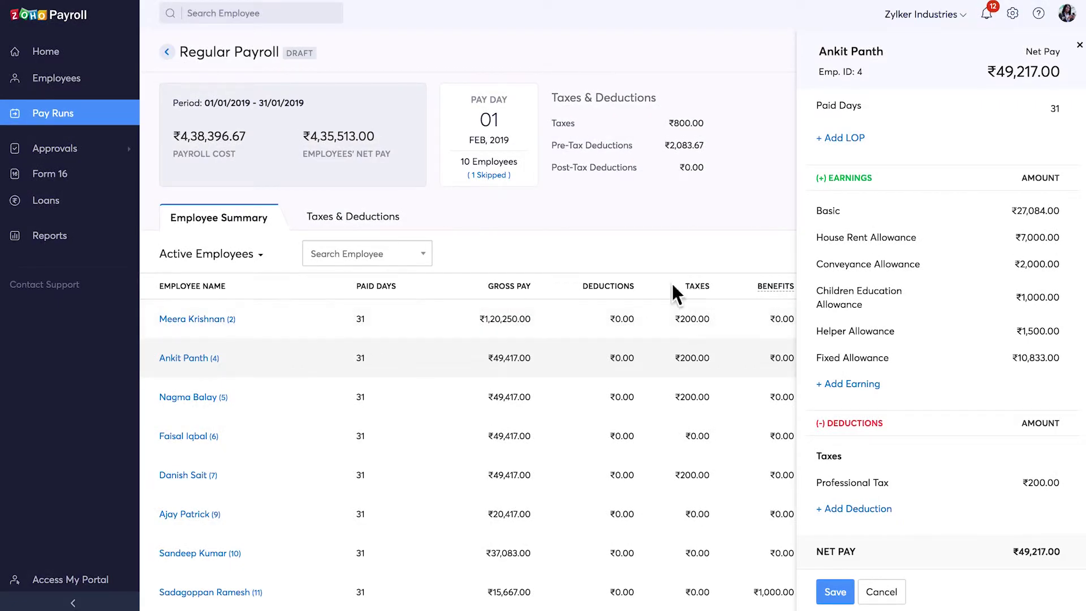
click(847, 137)
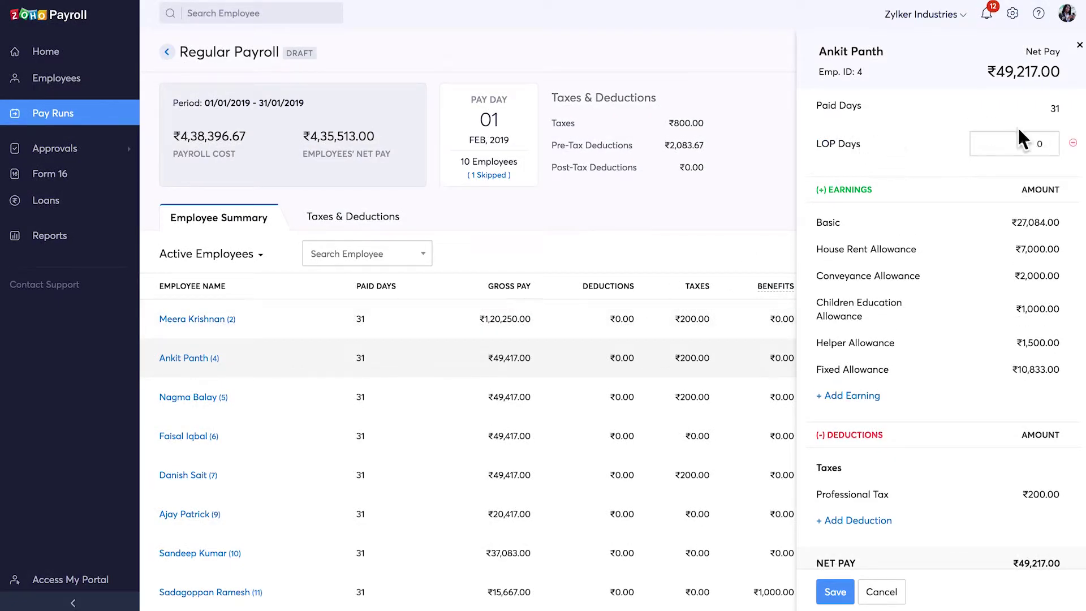
click(1034, 144)
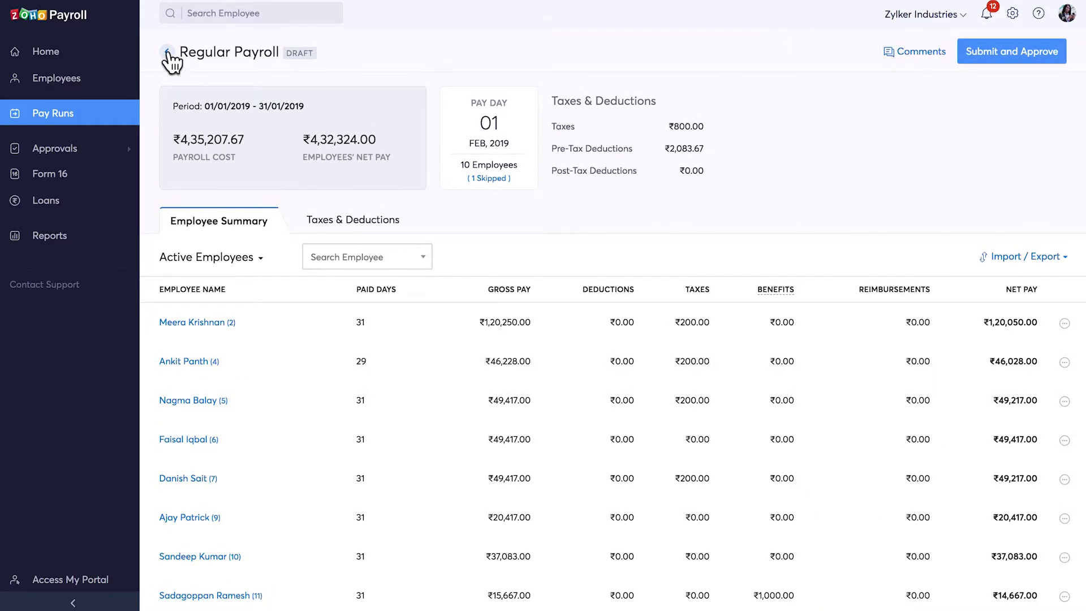
click(167, 52)
click(277, 90)
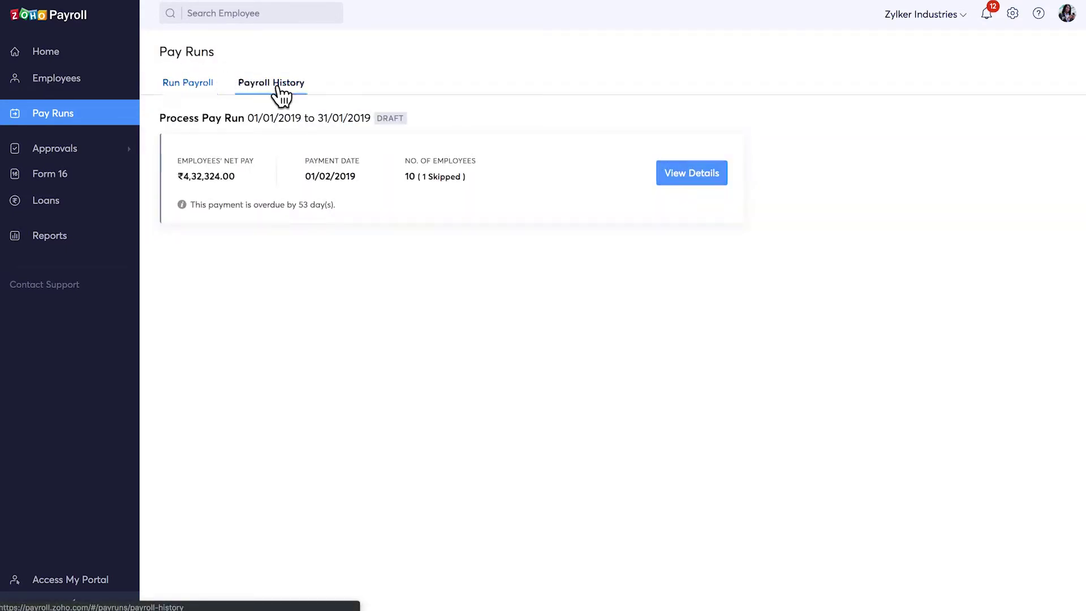
Expand Approvals and browse the reimbursement, proof of investment and salary revision lists.
click(86, 151)
click(99, 180)
click(96, 209)
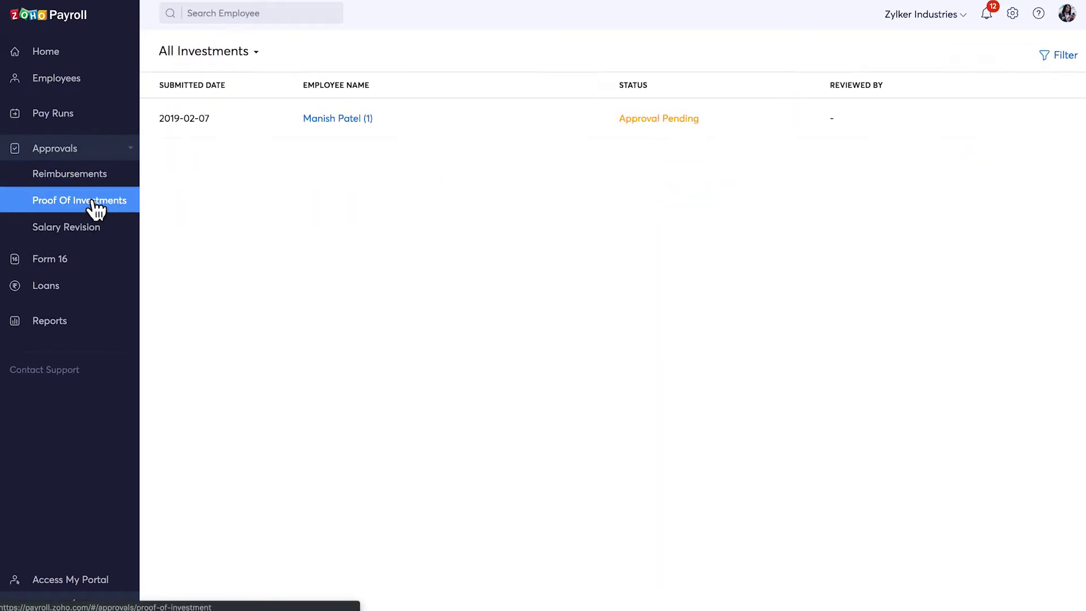
click(117, 238)
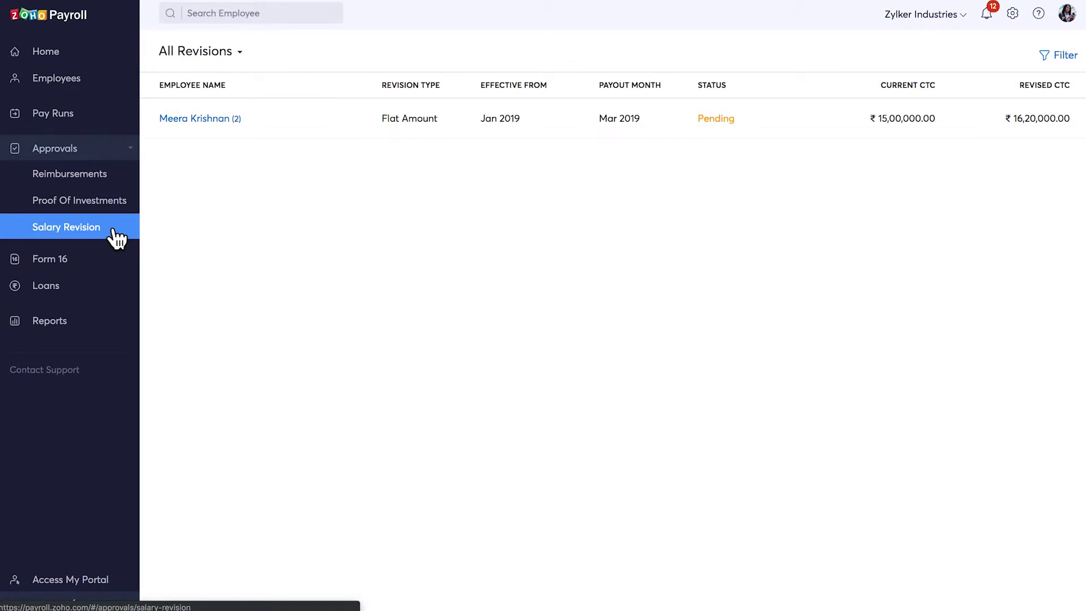
click(105, 184)
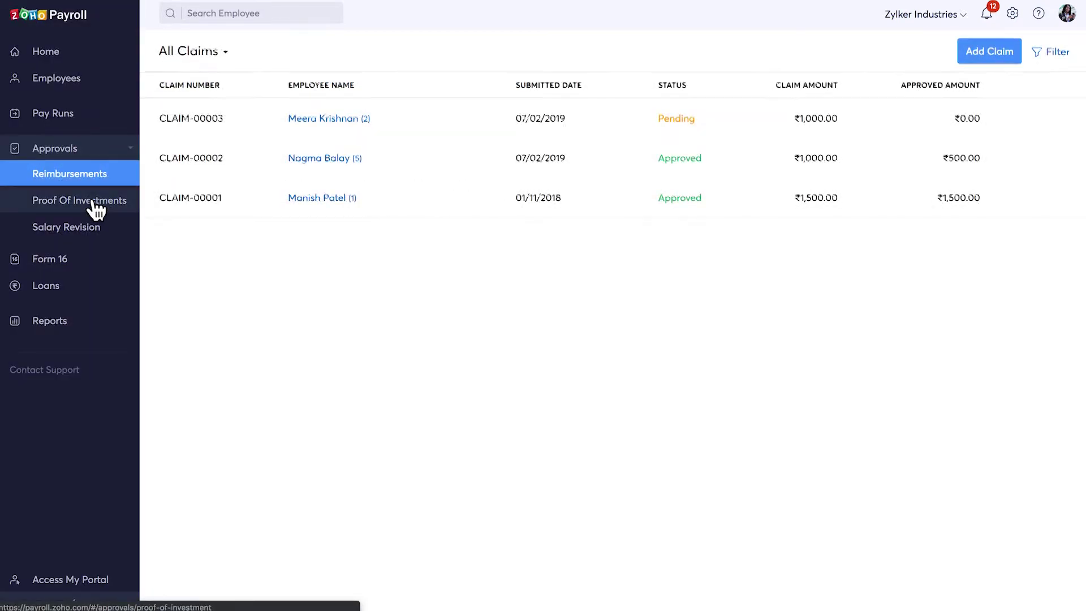
Open the pending investment proof submission and check its bulk approval options.
click(96, 210)
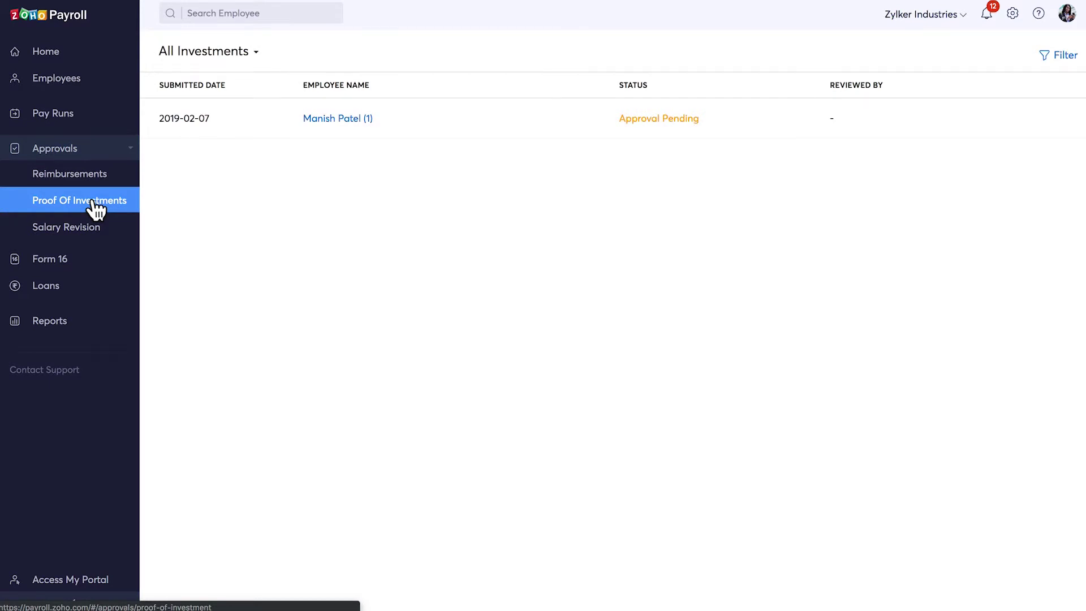
click(447, 116)
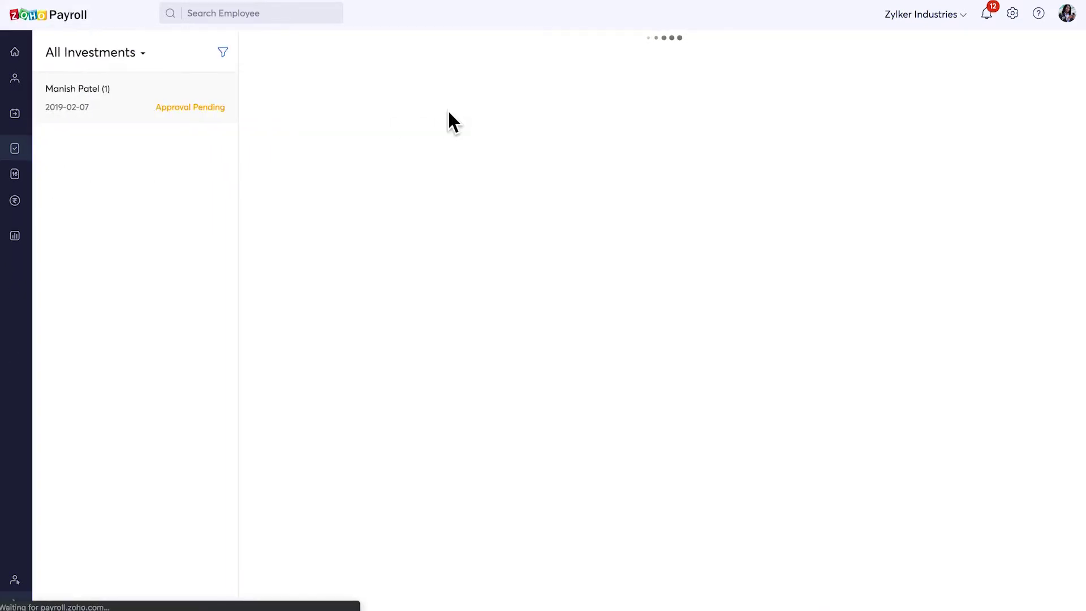
click(1036, 52)
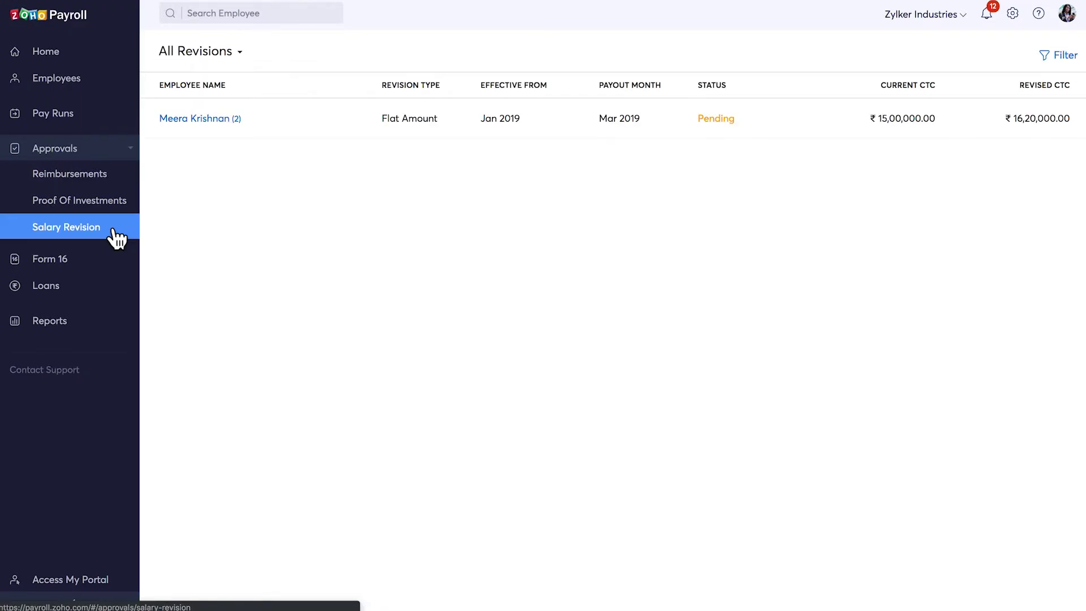
Inspect the pending 8% salary revision from ₹15,00,000 to ₹16,20,000, then close it.
click(318, 118)
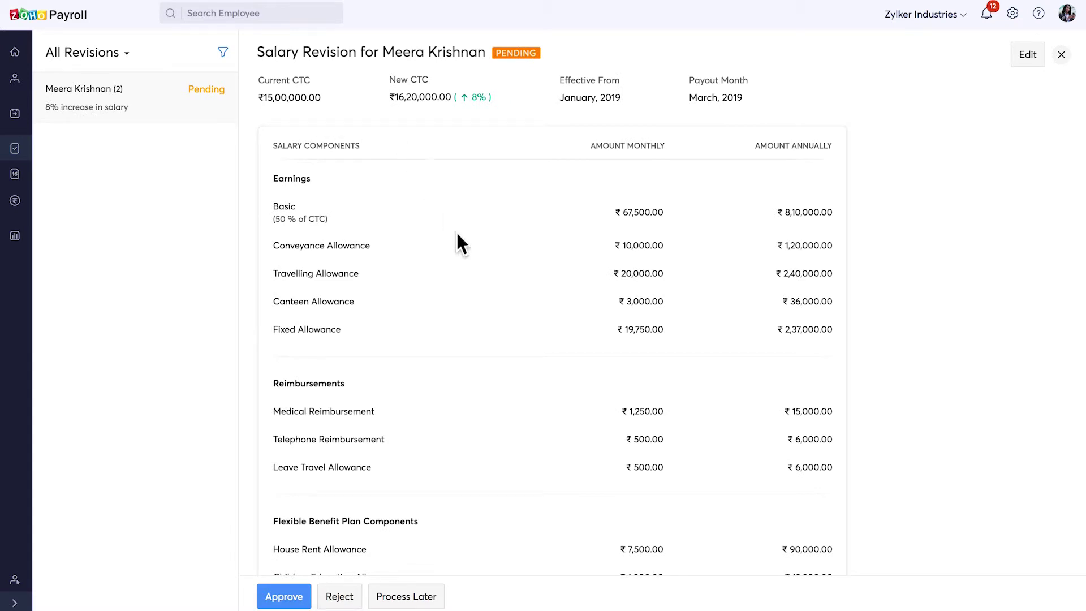
scroll(475, 282, down, 3)
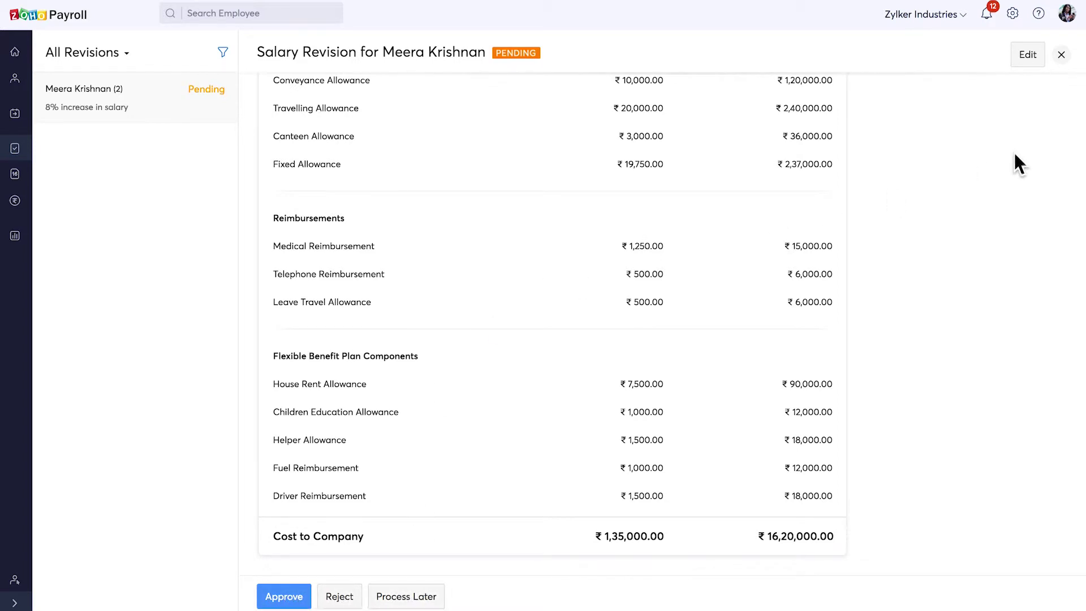
click(1061, 54)
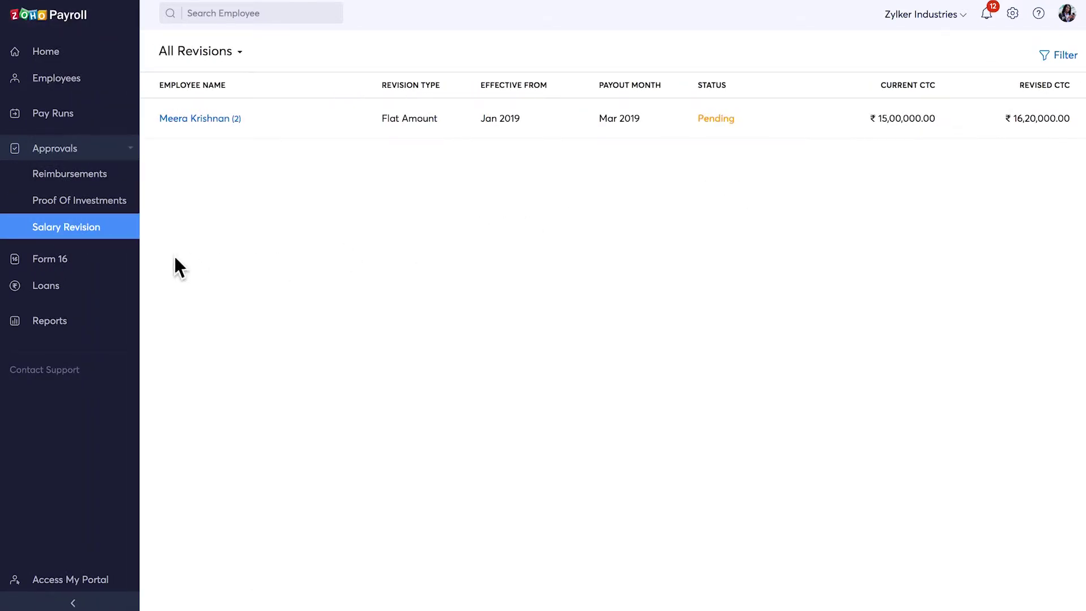
Start generating Form 16 for 2018 - 2019 and review the Part A upload instructions.
click(97, 261)
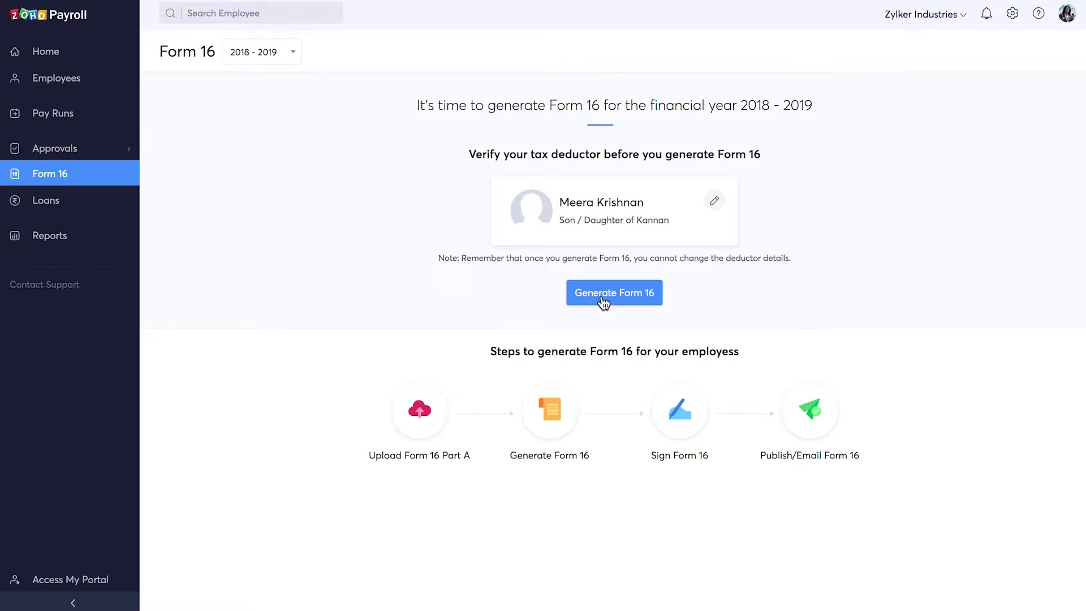
click(603, 298)
triple_click(548, 106)
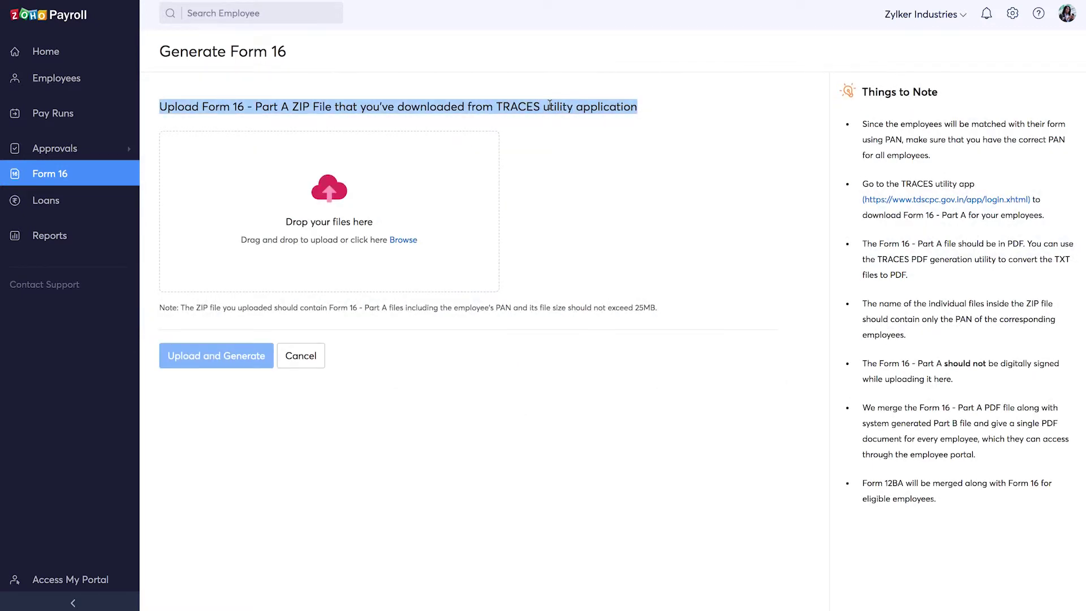
click(557, 148)
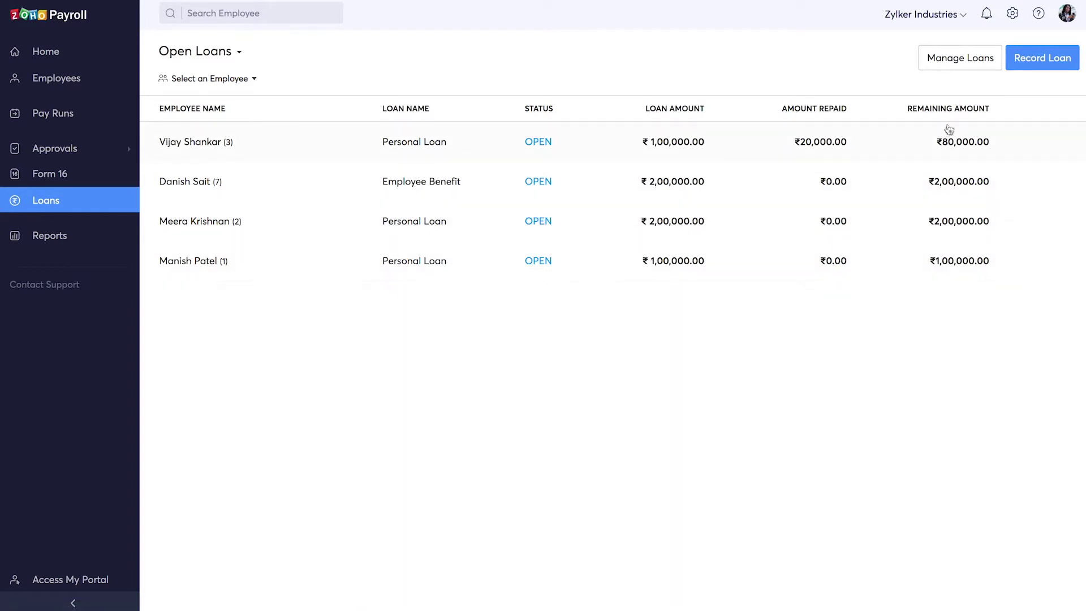
Create a 'New Loan' loan type with perquisite rate 4 while recording a loan.
click(1040, 66)
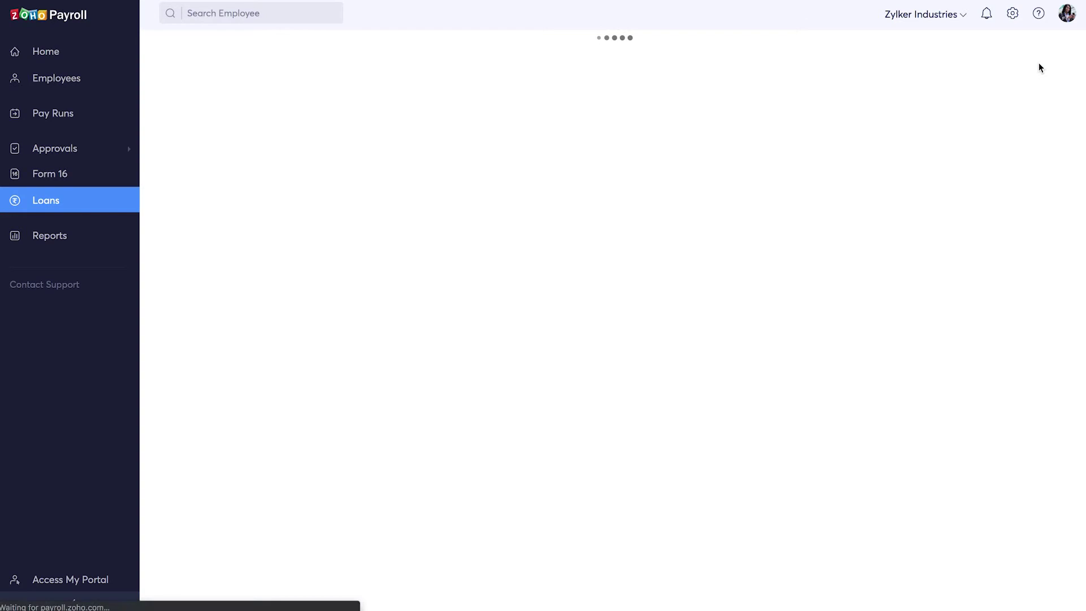
click(339, 118)
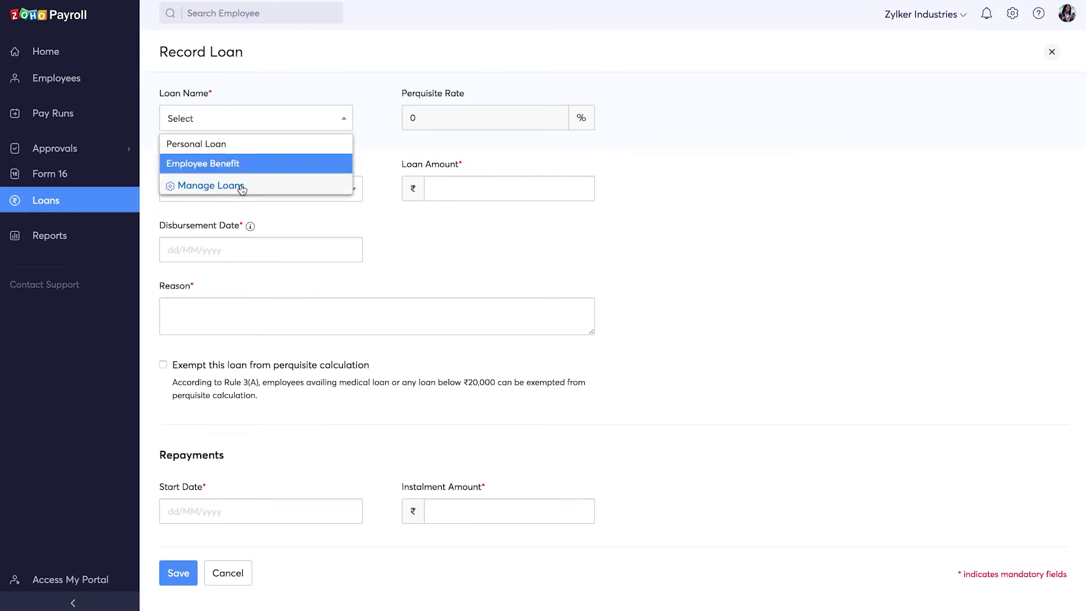
click(242, 189)
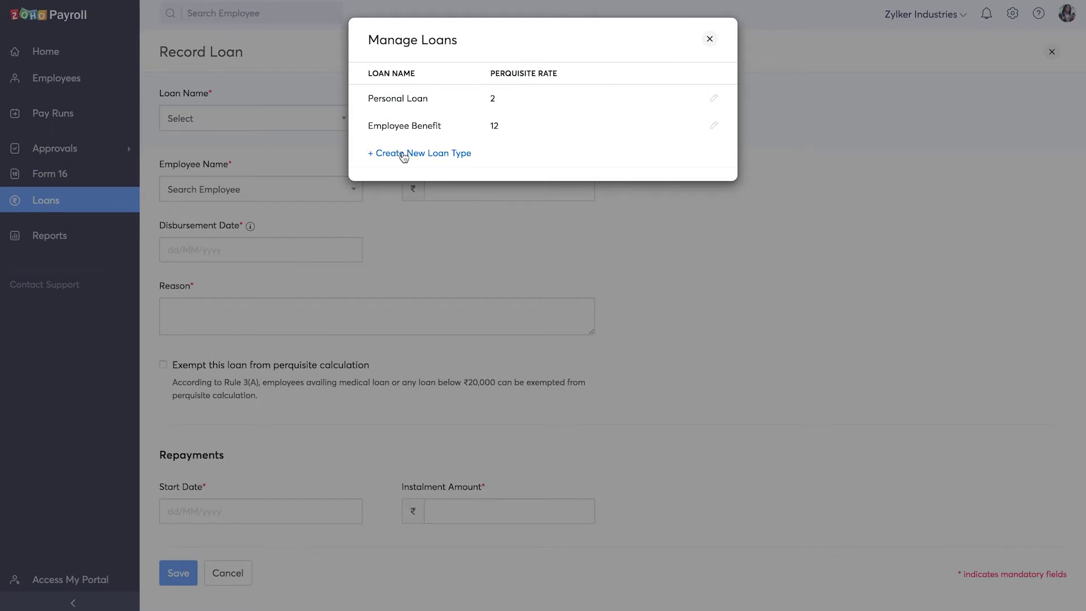
click(403, 154)
text(New Loan)
key(Tab)
text(4)
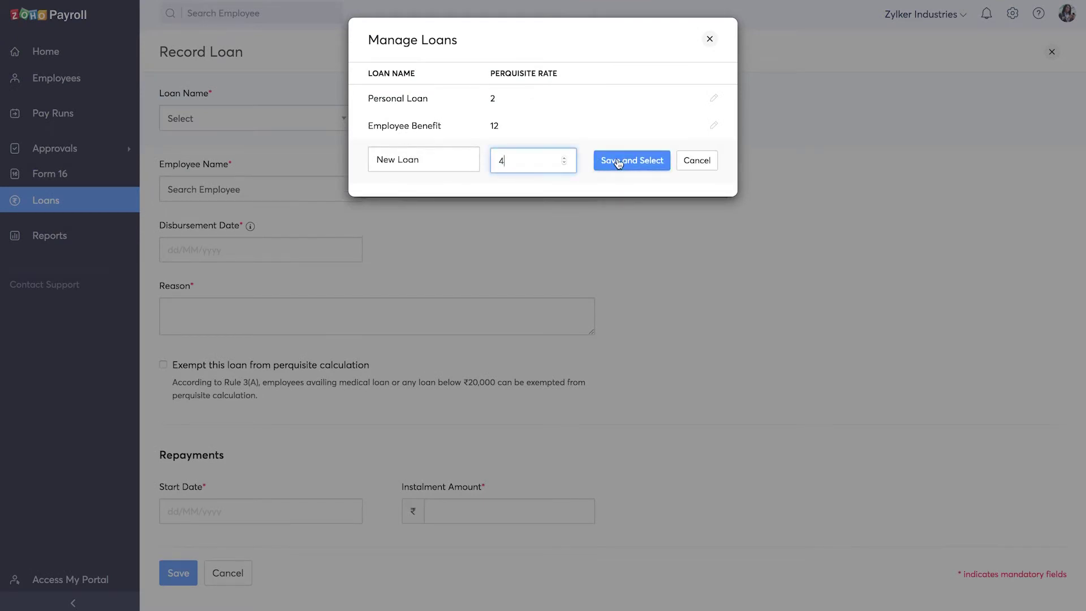
click(619, 163)
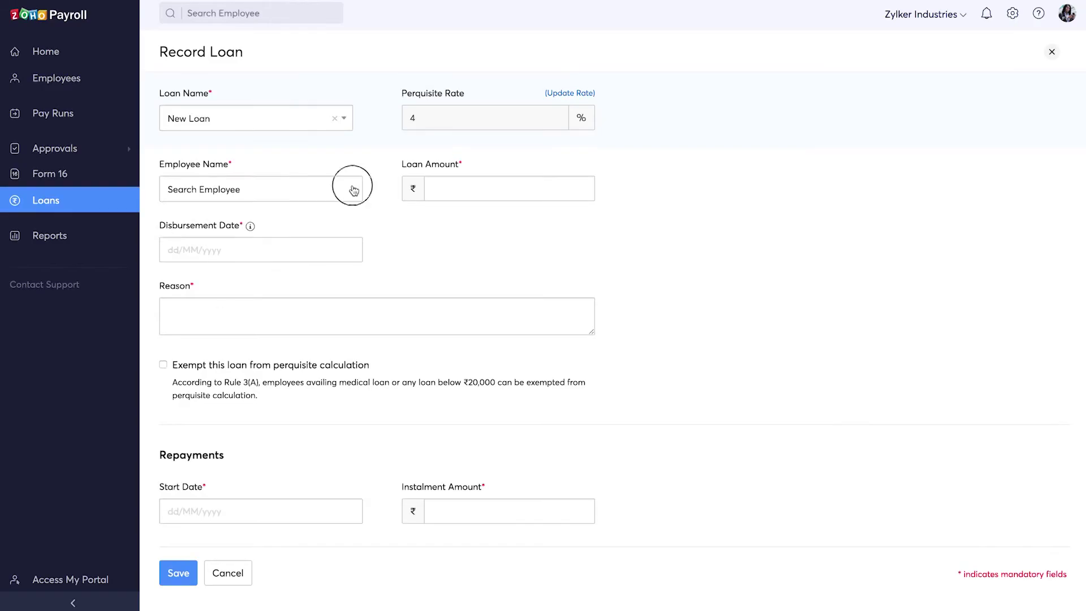
Save the employee's ₹1,00,000 New Loan with 10000 instalments from 01/04/2019, then open Reports.
click(353, 190)
key(Return)
click(468, 188)
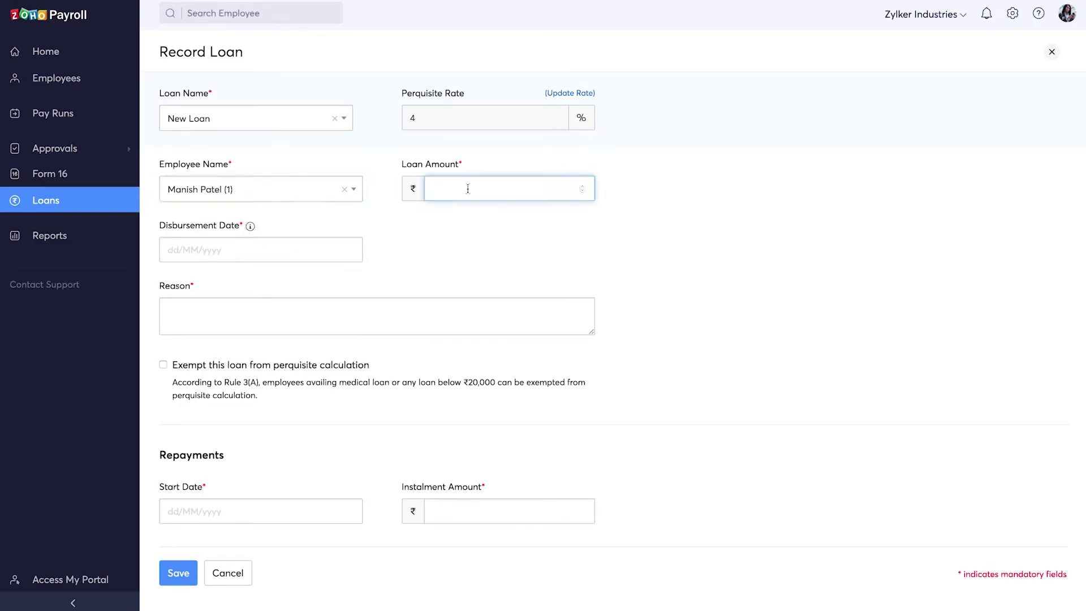
text(100000)
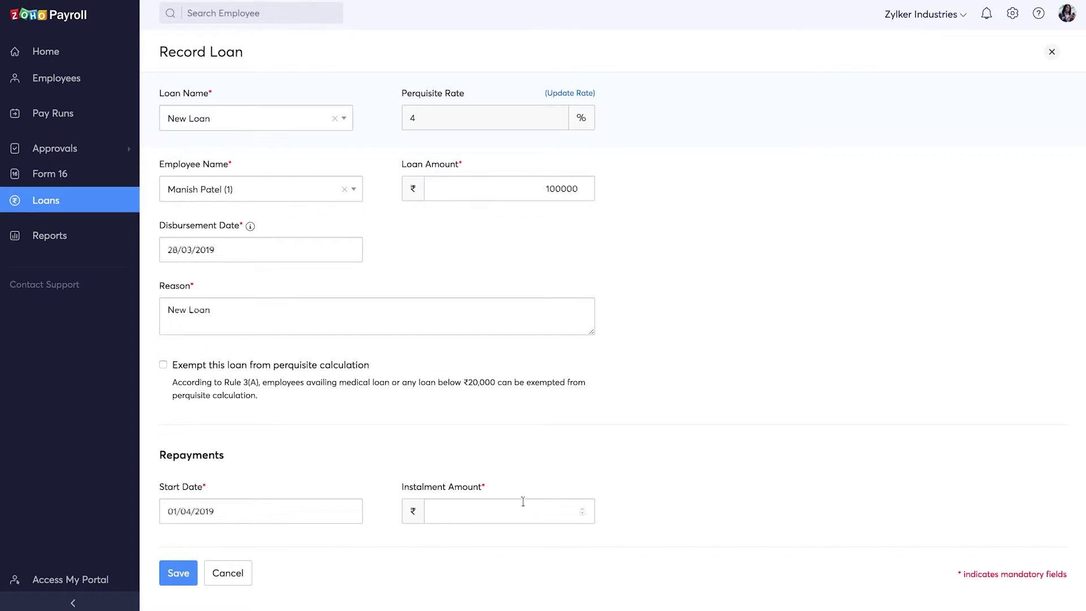
click(521, 503)
text(10000)
click(483, 541)
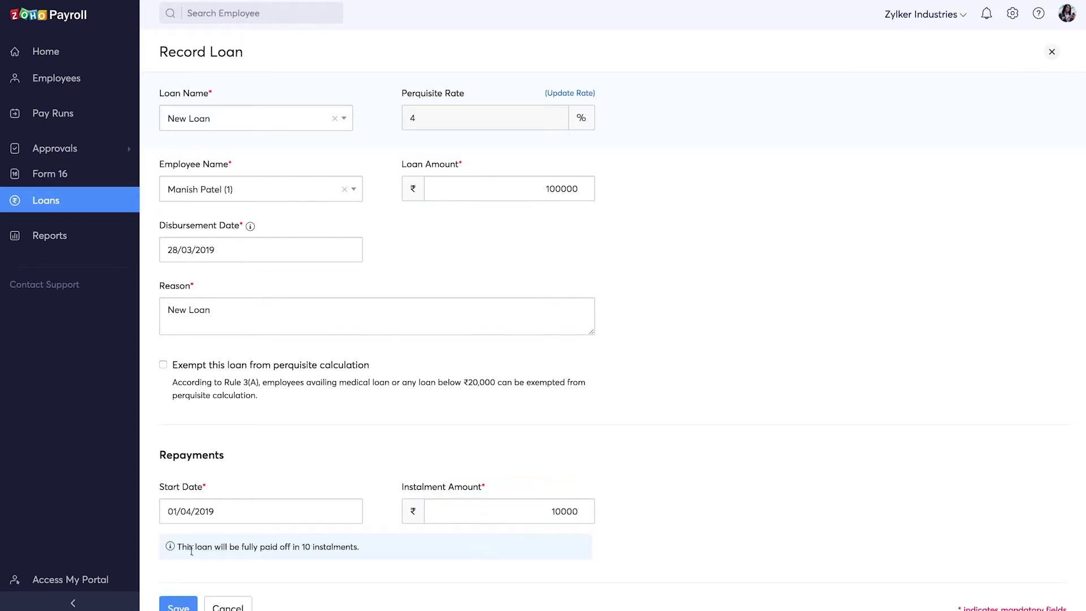
scroll(368, 546, down, 1)
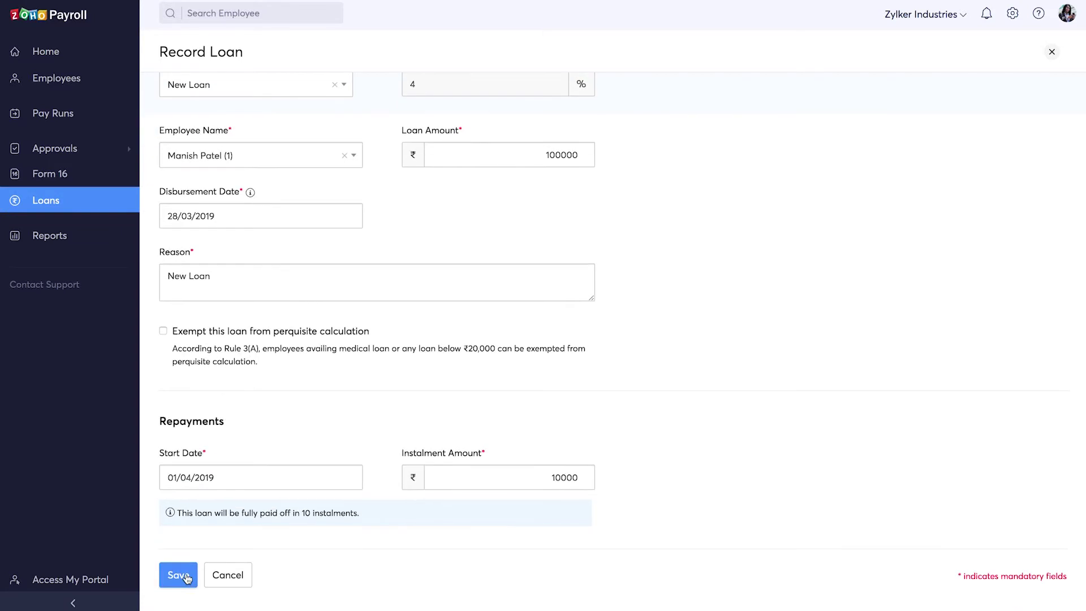
click(187, 575)
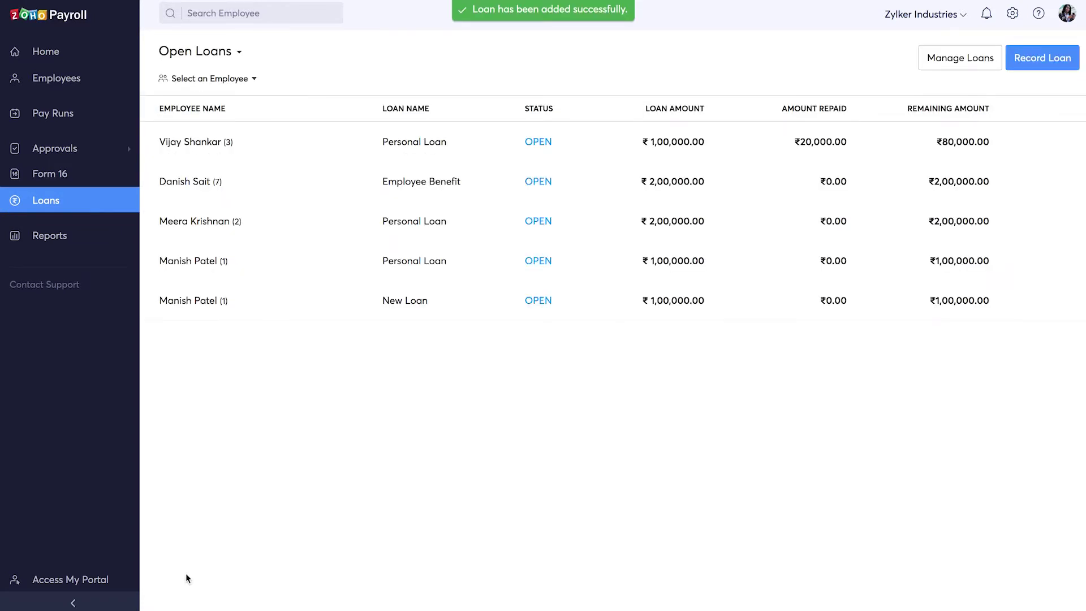
click(73, 235)
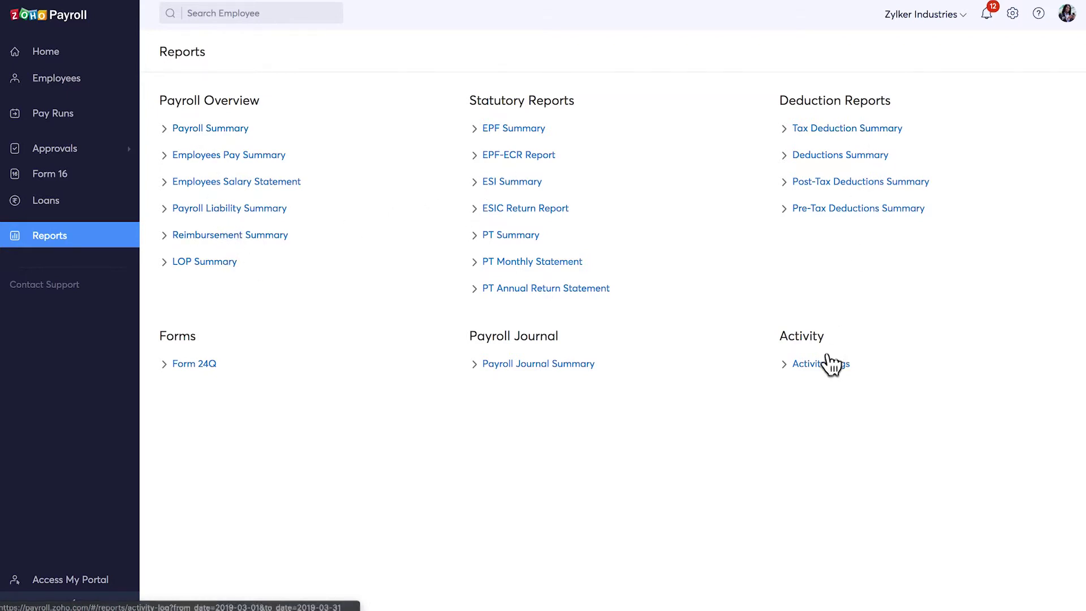
Check the Activity Logs report and its export formats, then bring up organisation settings.
click(831, 365)
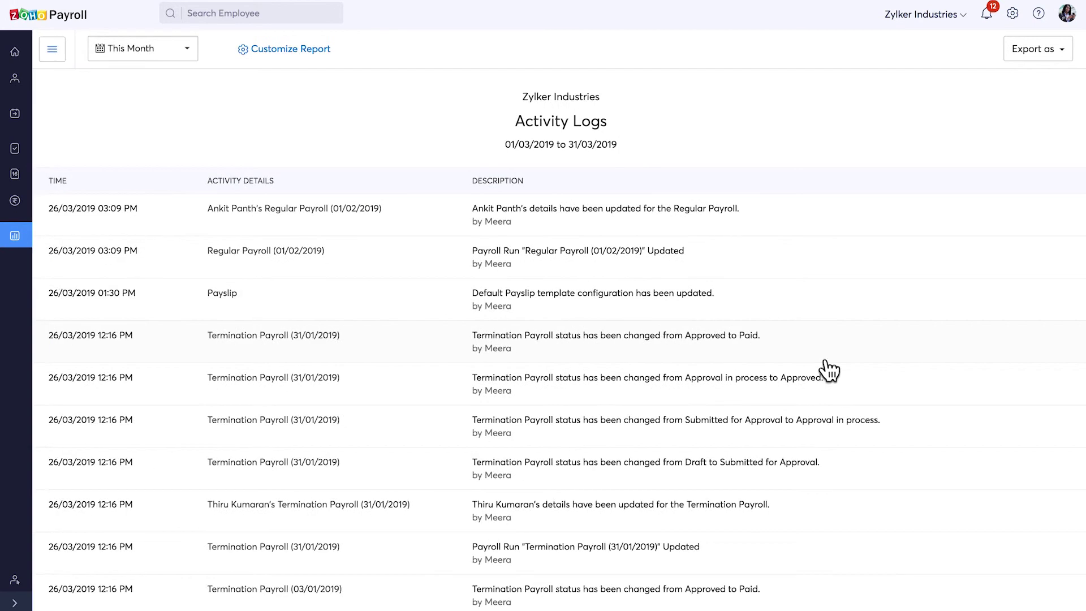
click(1041, 51)
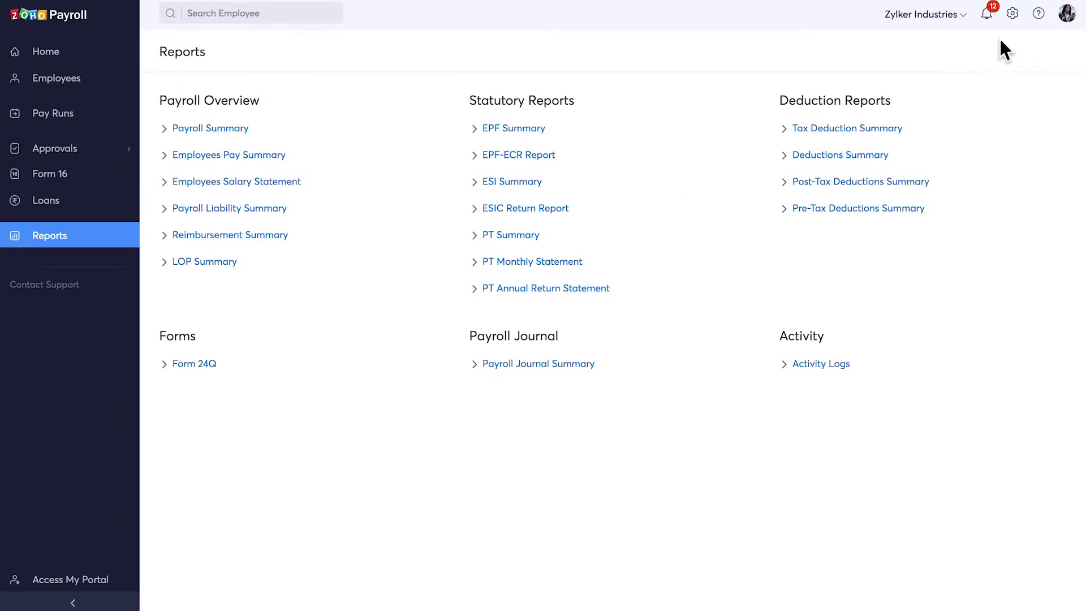
click(1013, 14)
Review the organisation profile's Velacheri, Chennai address details.
click(959, 88)
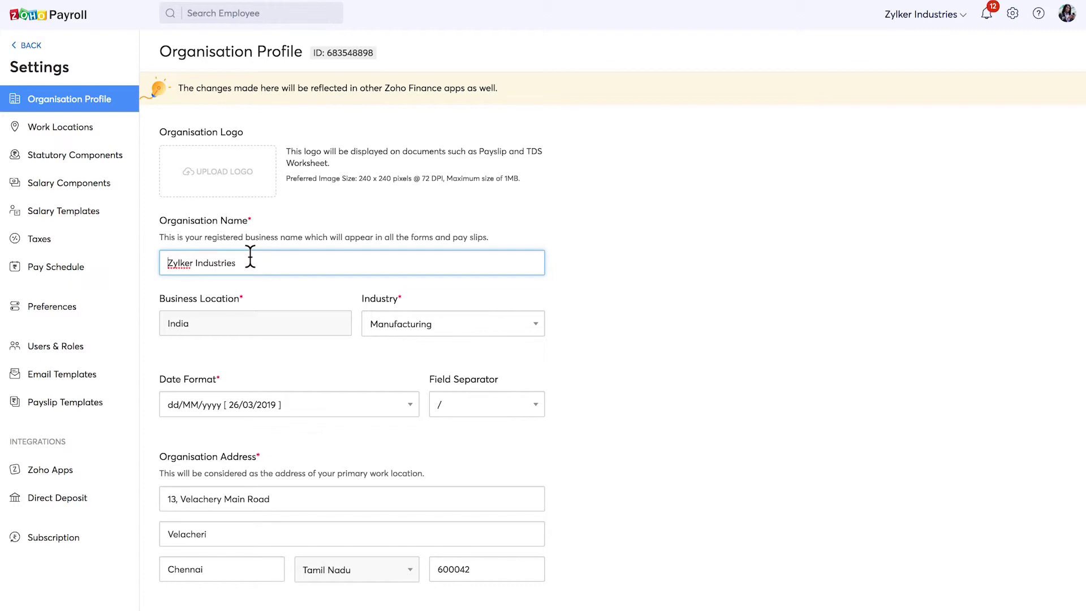
scroll(260, 274, down, 5)
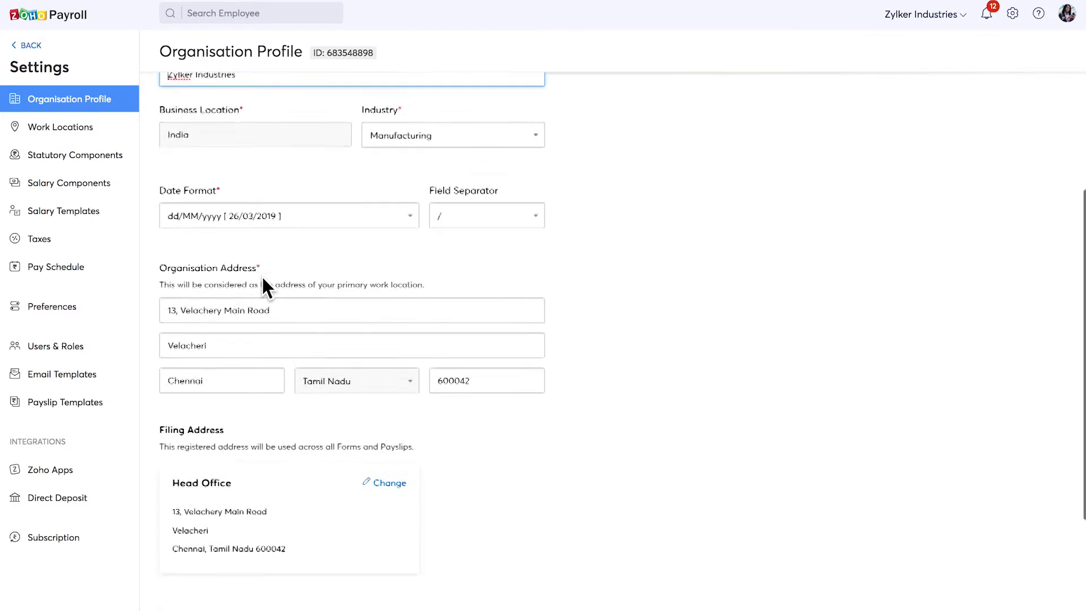
click(288, 240)
click(264, 268)
click(258, 311)
scroll(258, 312, down, 2)
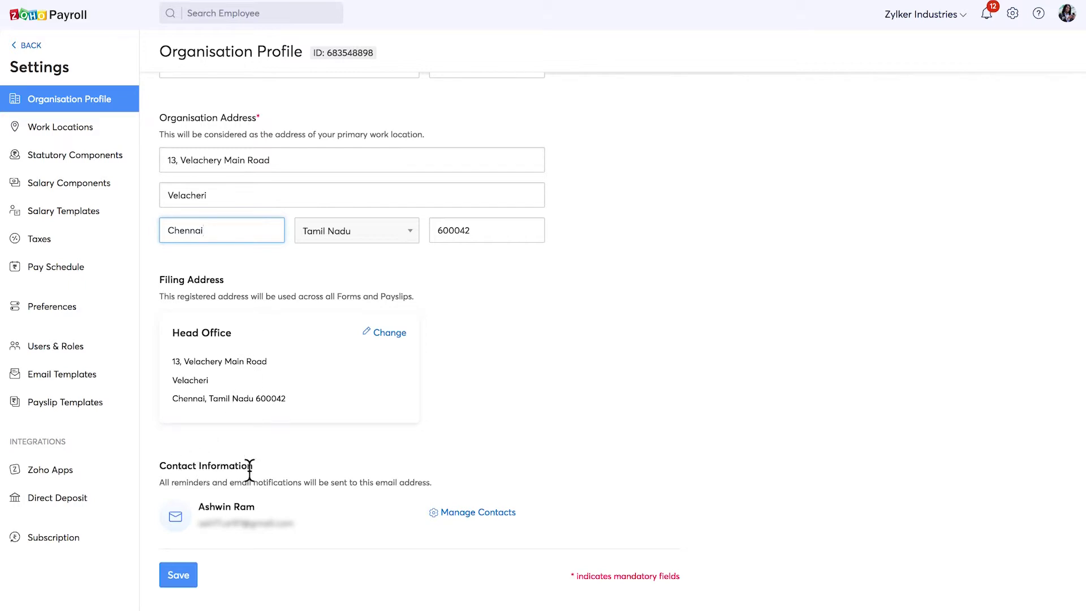
Look at the organisation contacts, abandon adding a new one, and open Work Locations.
click(458, 513)
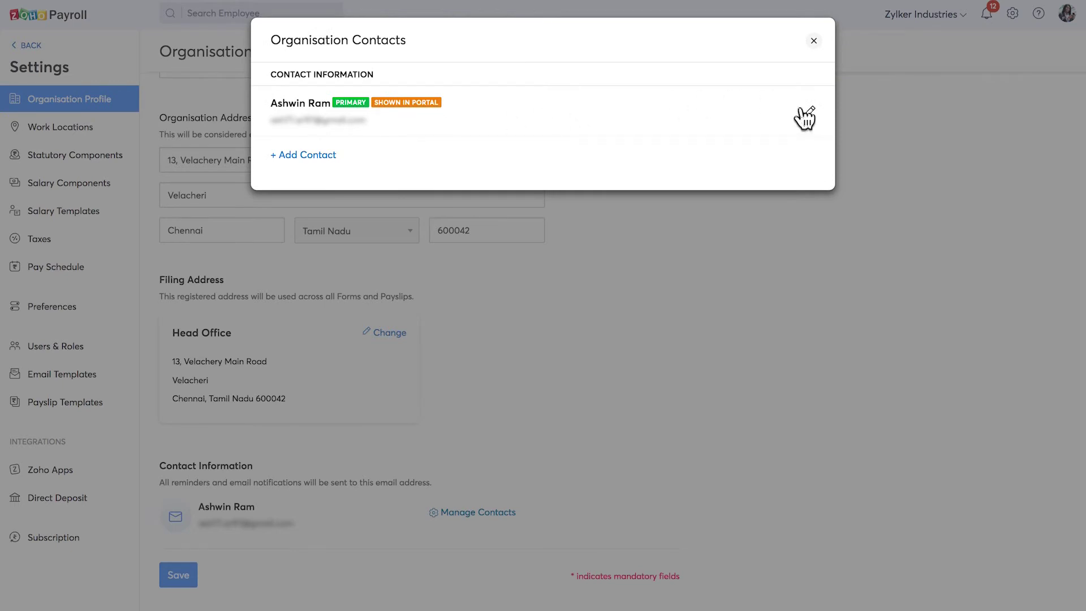
click(323, 157)
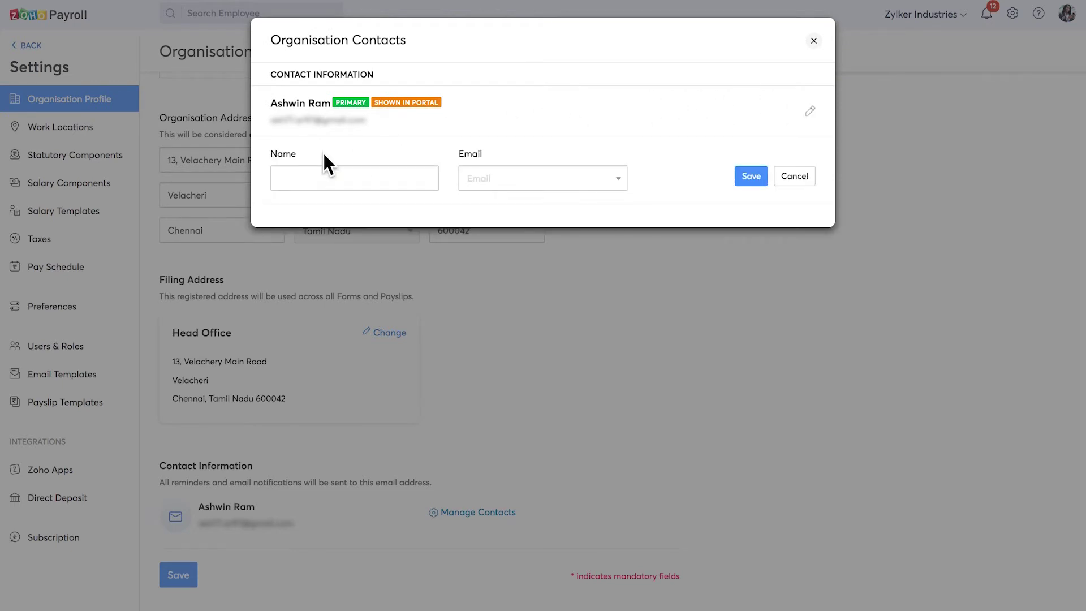
click(327, 177)
key(Escape)
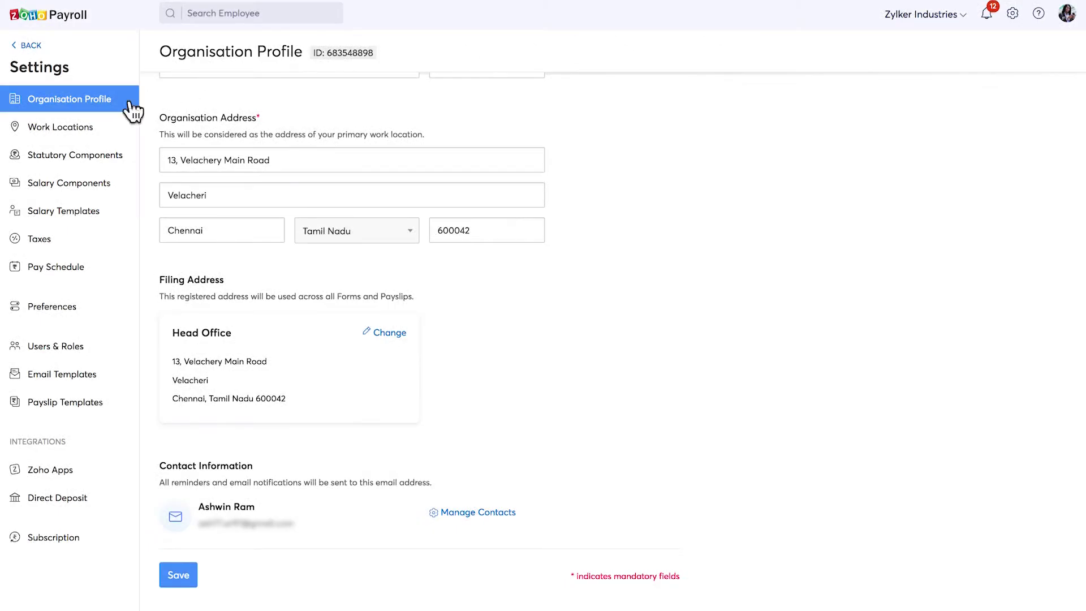
click(93, 131)
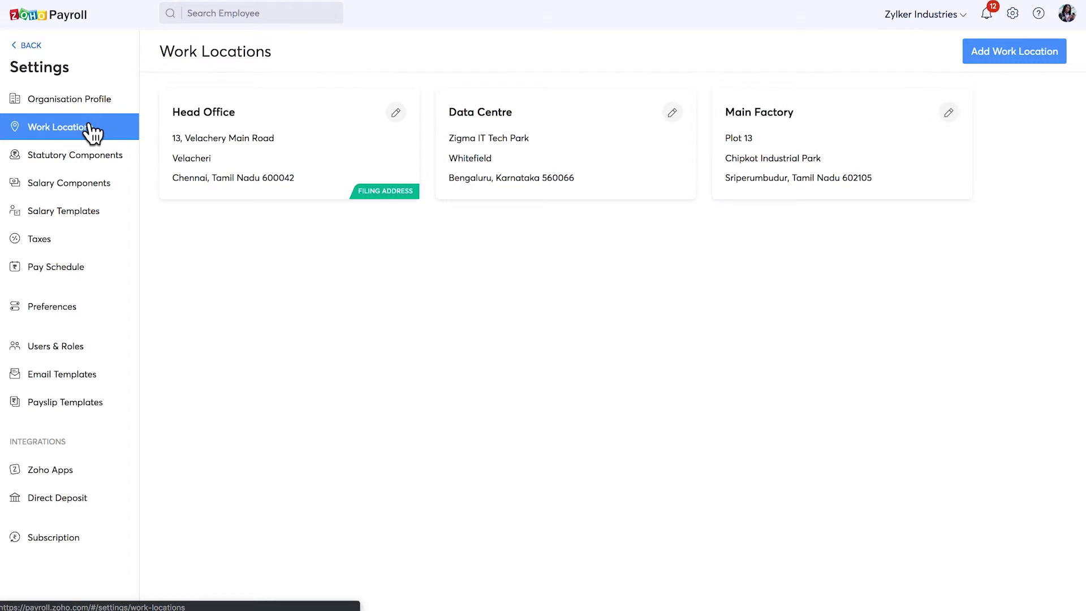
Review the EPF and ESI statutory settings, then open the Bonus earning among salary components.
click(96, 161)
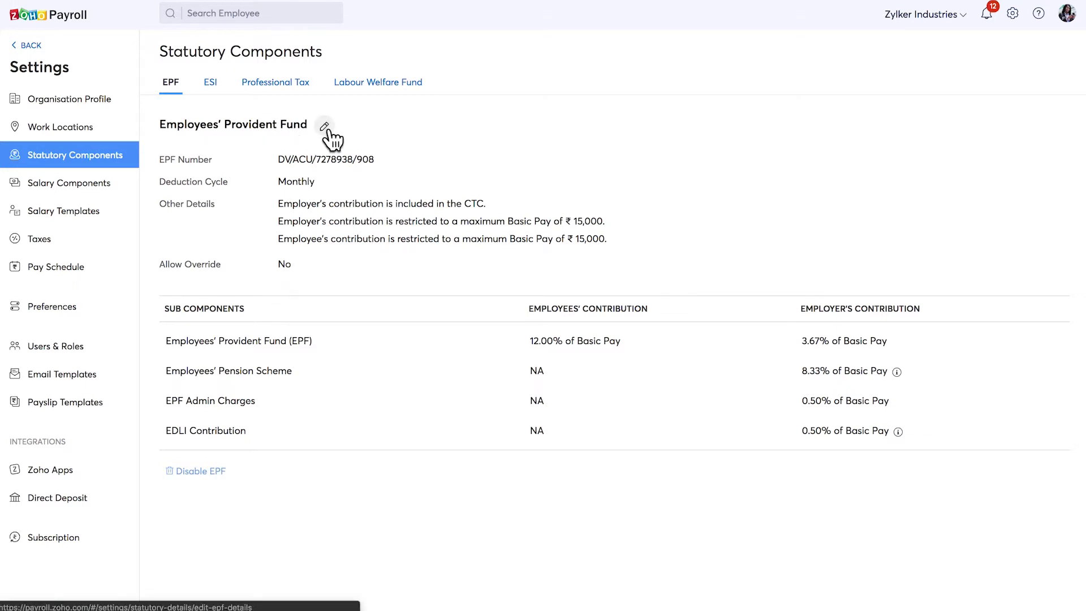
click(210, 84)
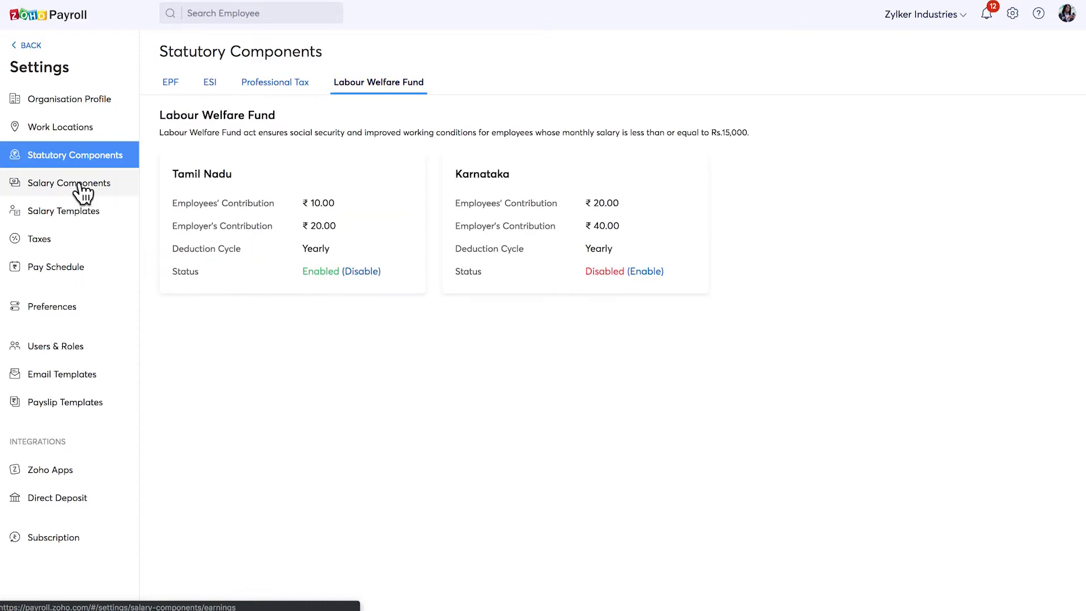
click(84, 191)
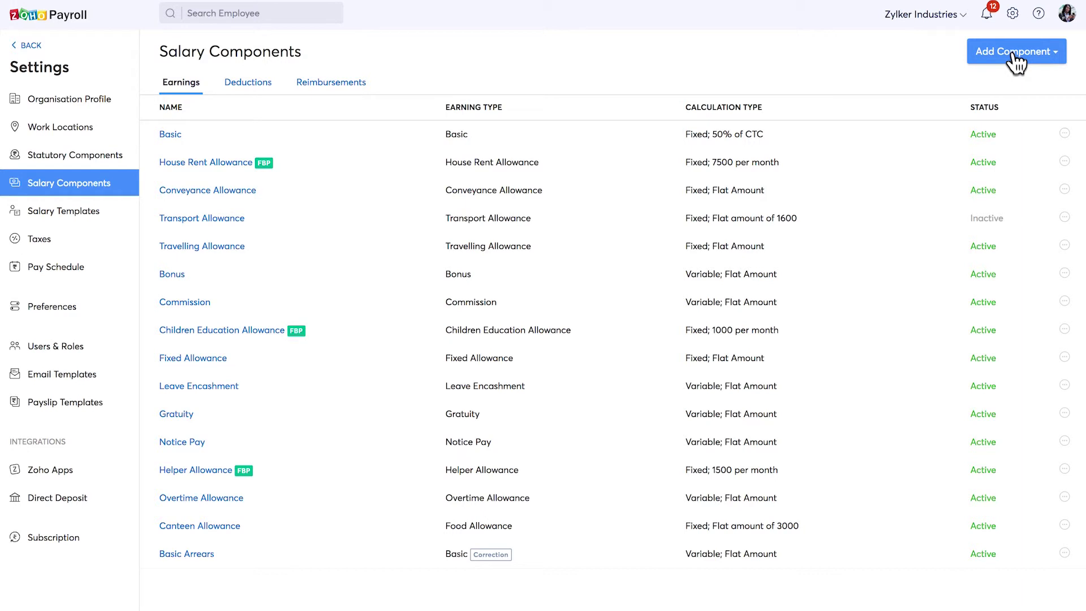
click(183, 273)
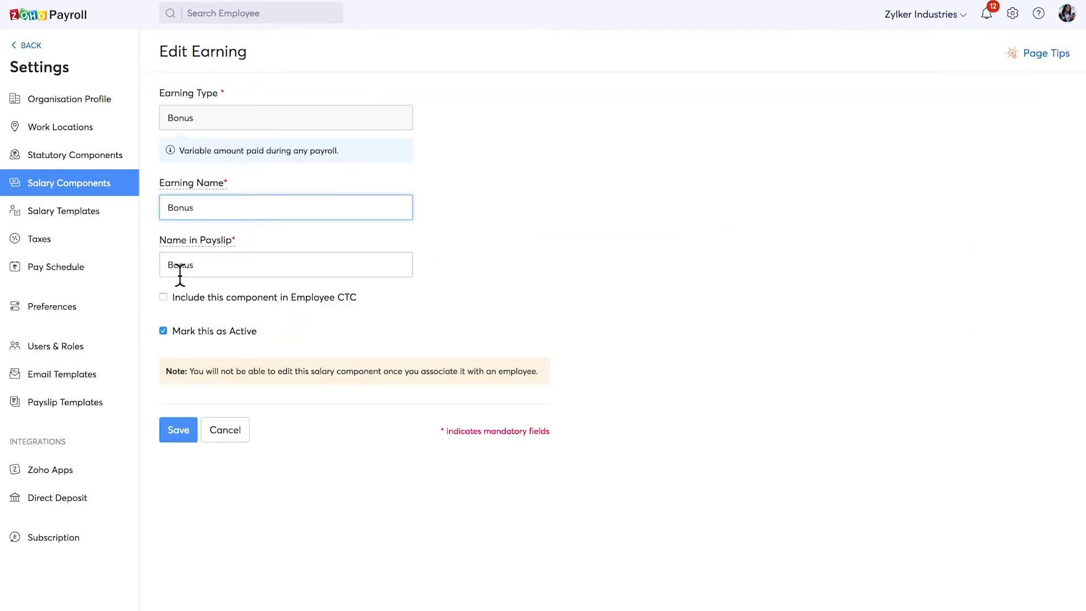
Cancel the Bonus edit and draft a salary template with Conveyance Allowance and Leave Travel Allowance.
click(227, 425)
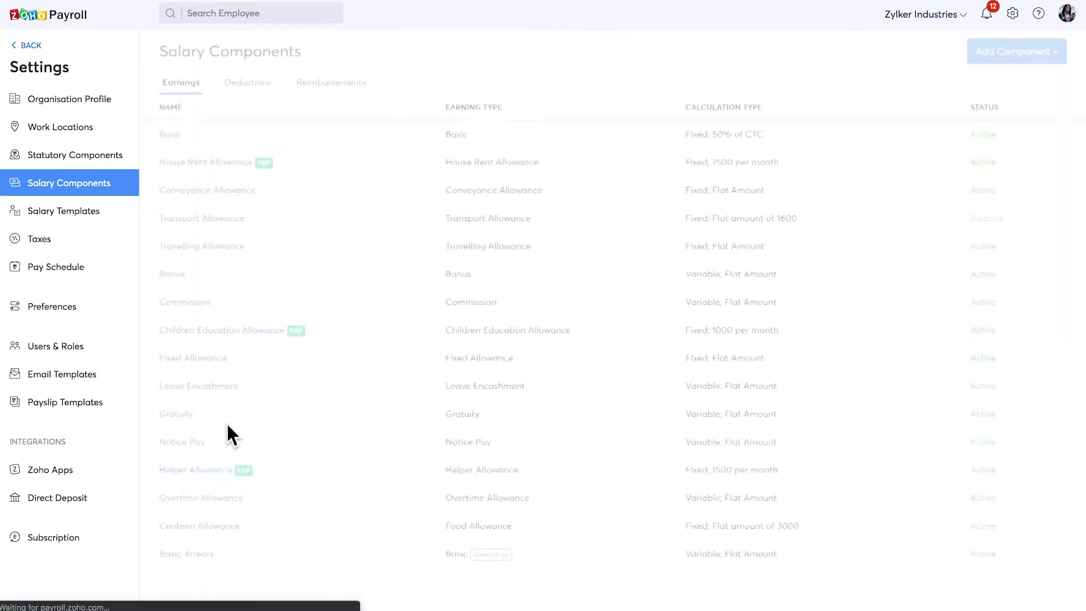
click(85, 224)
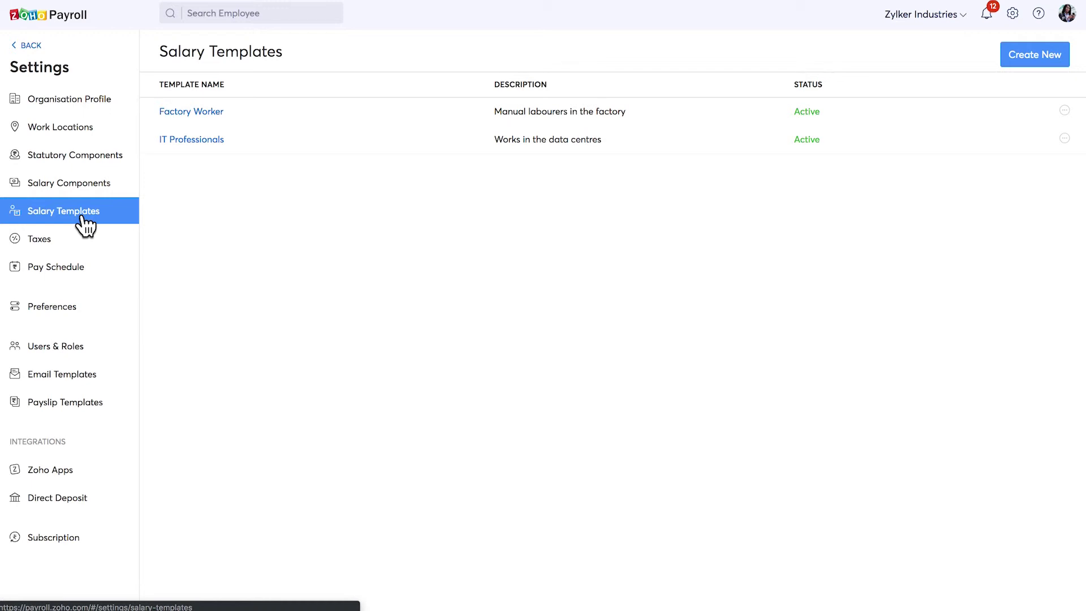
click(1016, 59)
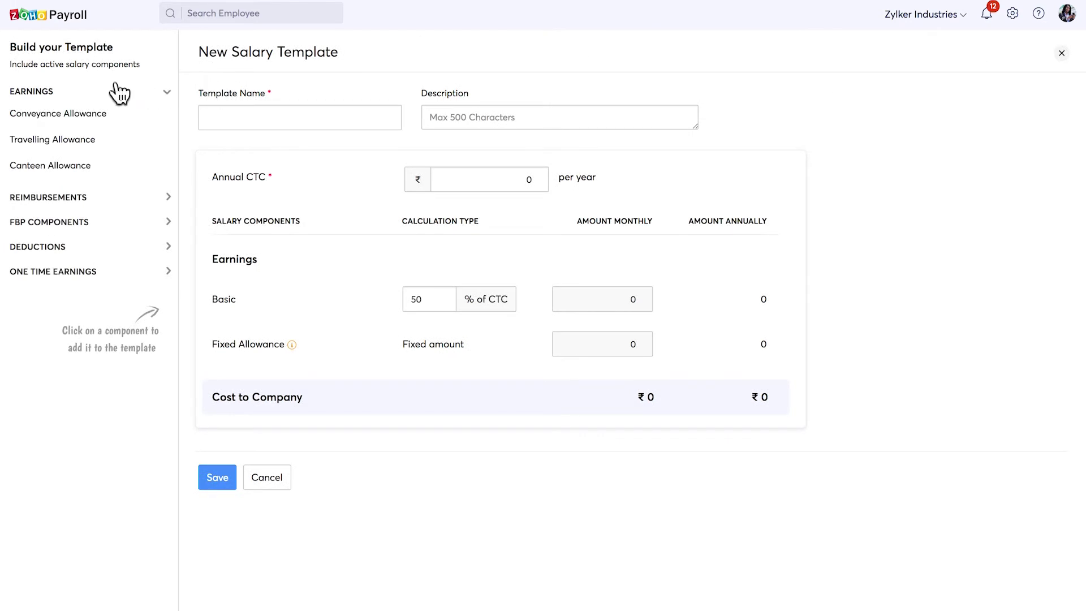
click(83, 119)
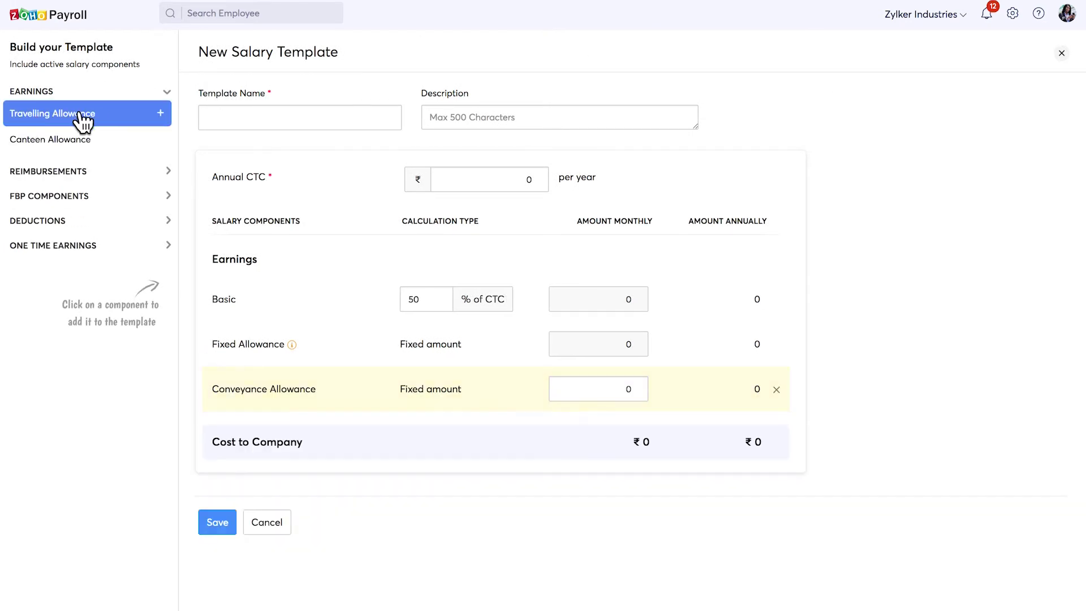
click(77, 174)
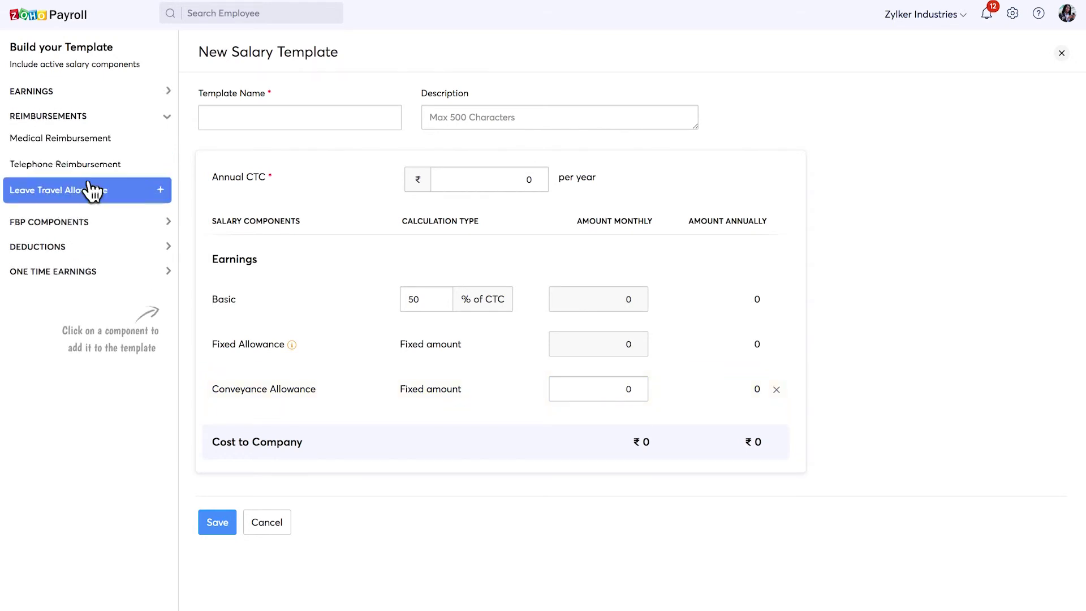
click(92, 195)
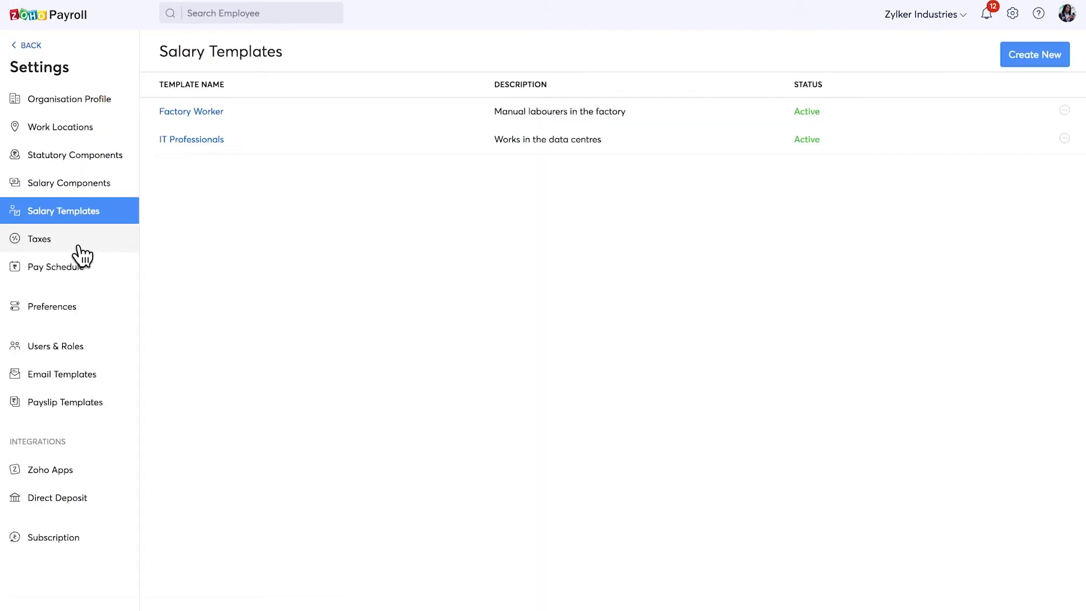
View the organisation tax settings and the monthly pay schedule paid on the 3rd.
click(81, 255)
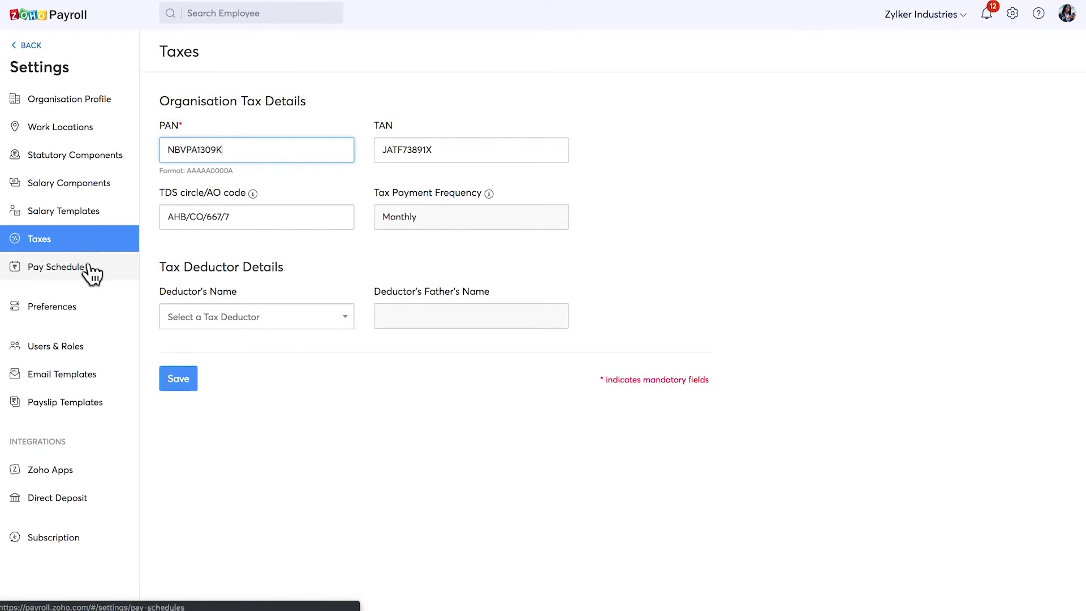
click(92, 272)
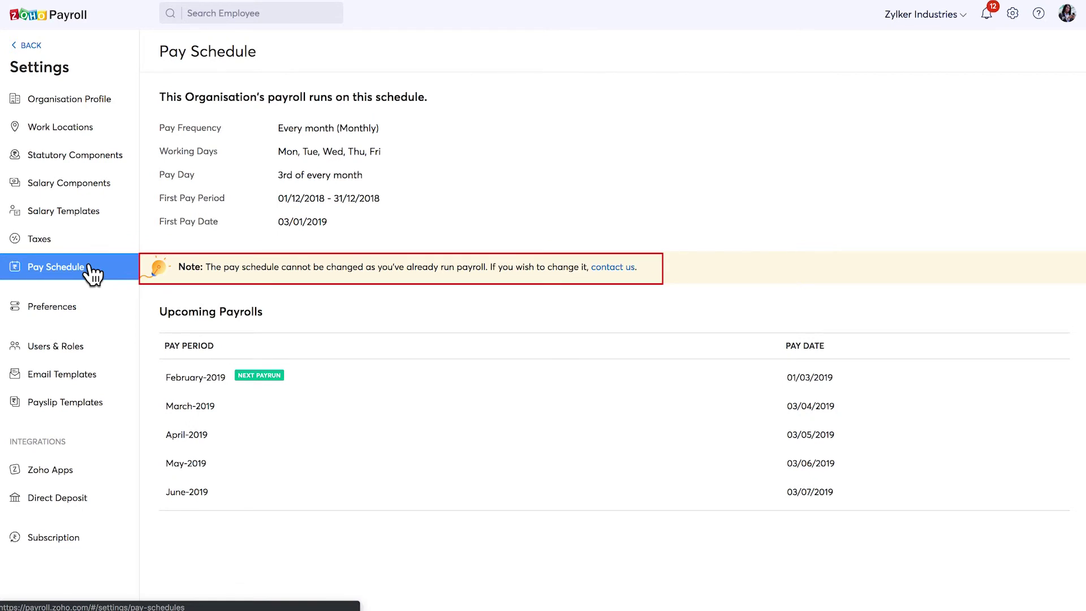
Allow portal FBP declarations, locked on 27/03/2019, keeping 22 as the last claim day.
click(51, 309)
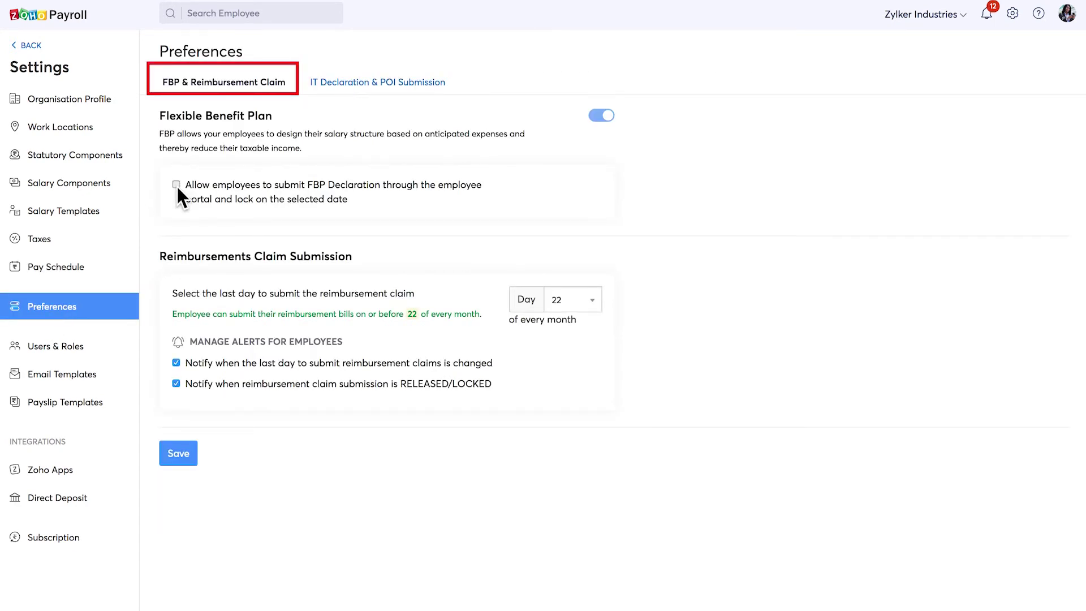
click(176, 184)
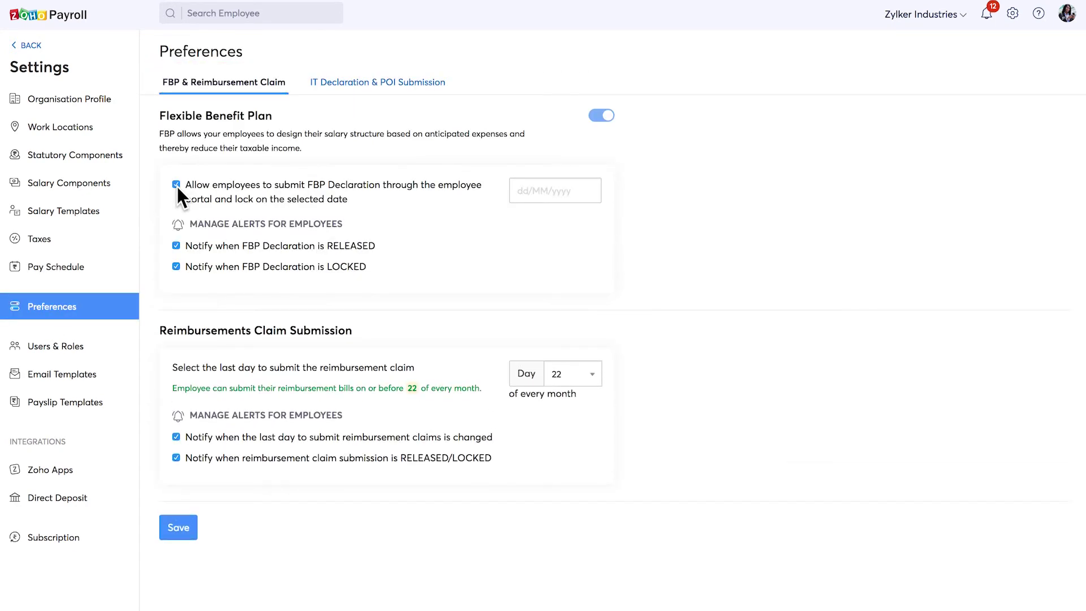
click(547, 188)
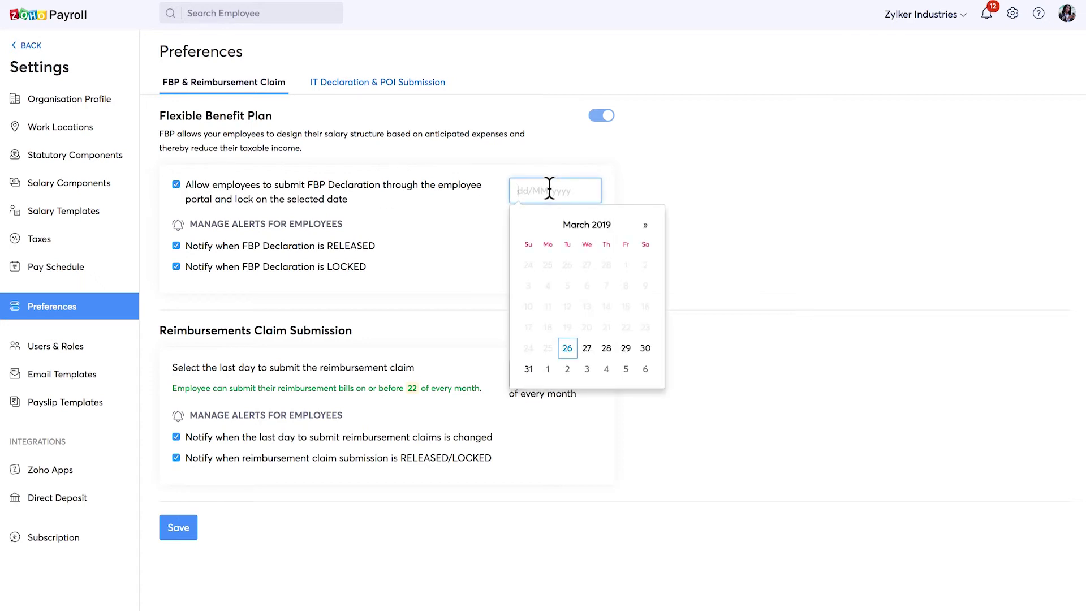
click(586, 348)
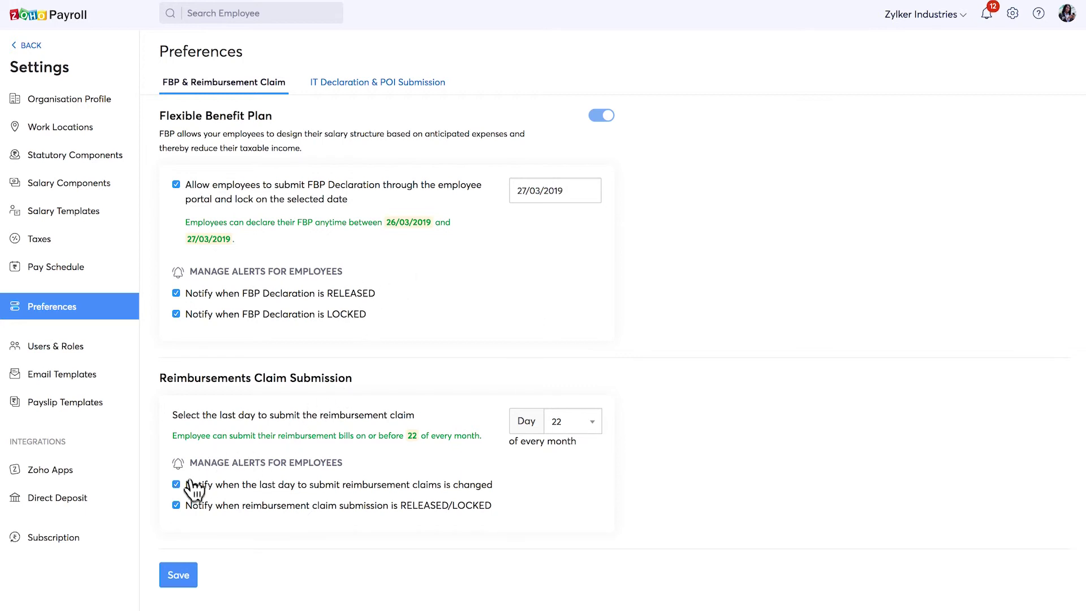
click(564, 432)
click(566, 432)
Review IT Declaration & POI settings, toggling Income Tax Declaration off and back on.
click(344, 86)
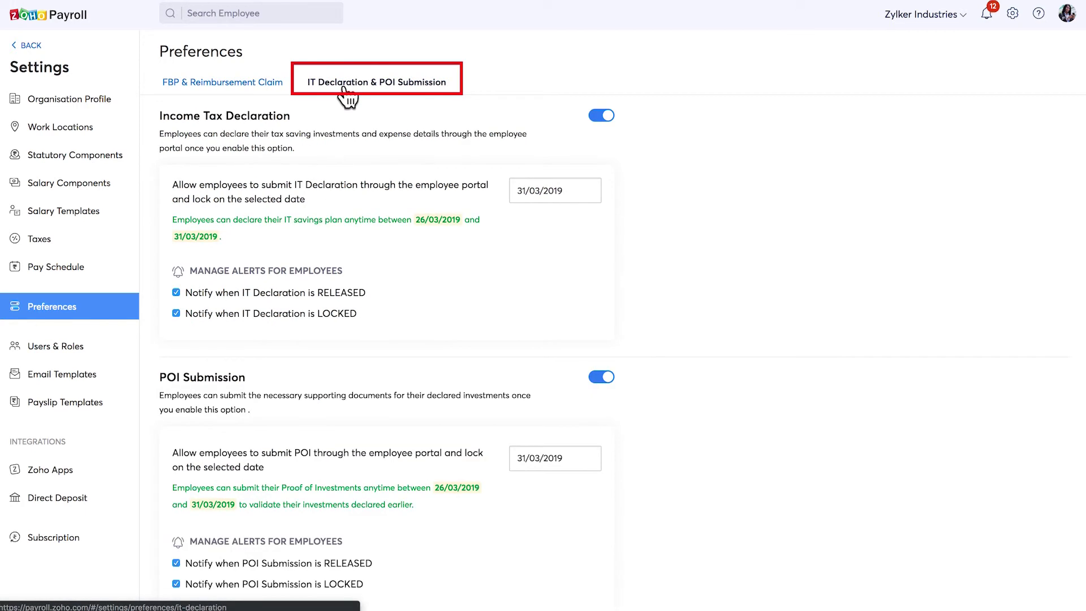
click(601, 117)
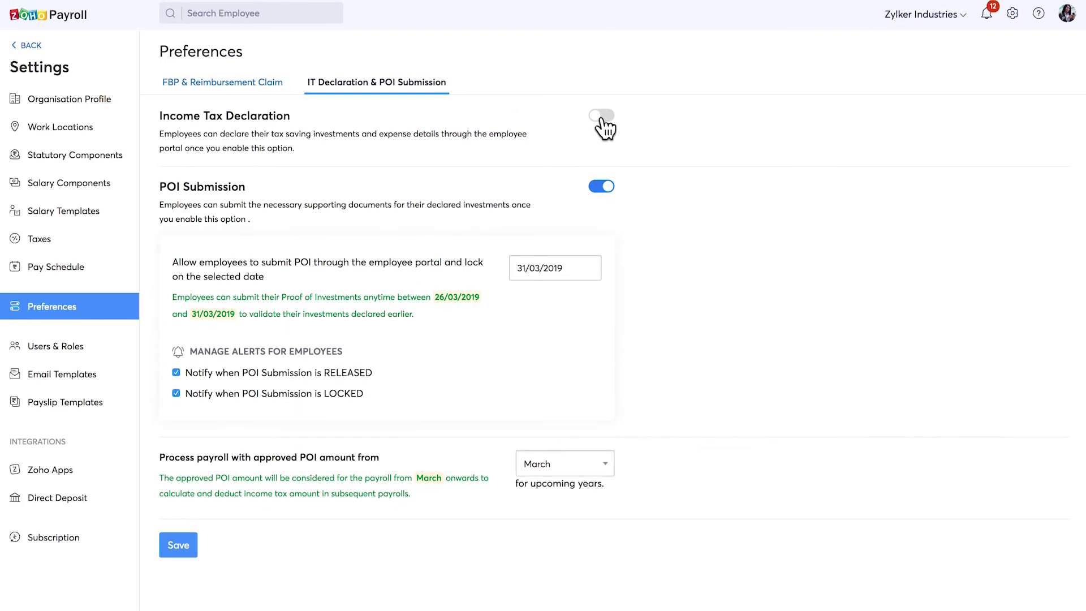
click(602, 119)
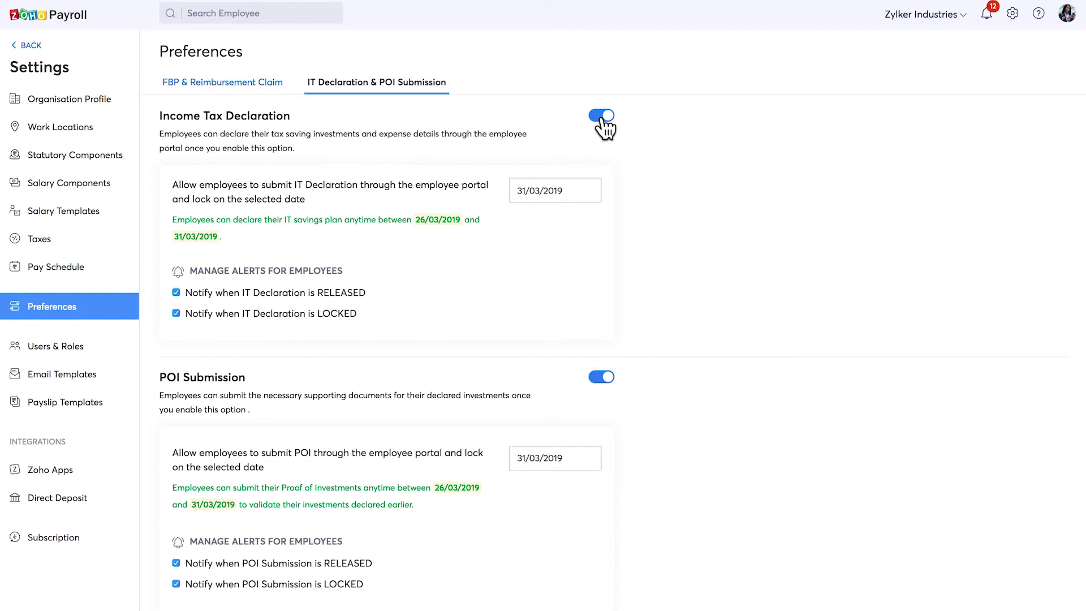
scroll(604, 128, down, 4)
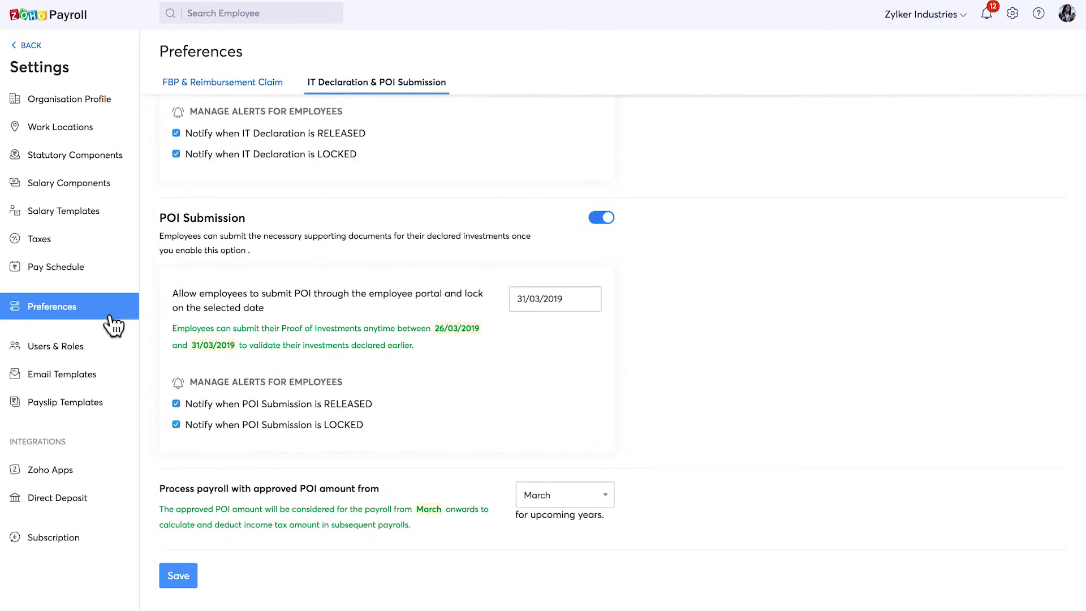
Go to Users & Roles and begin the new user invite form at the Name field.
click(57, 350)
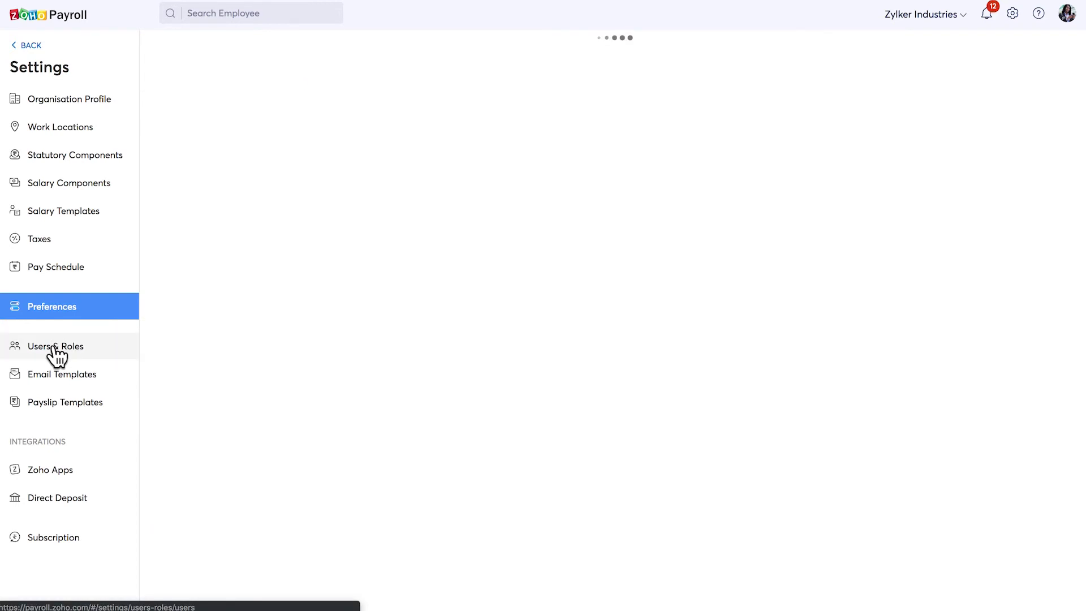
click(1030, 57)
click(454, 107)
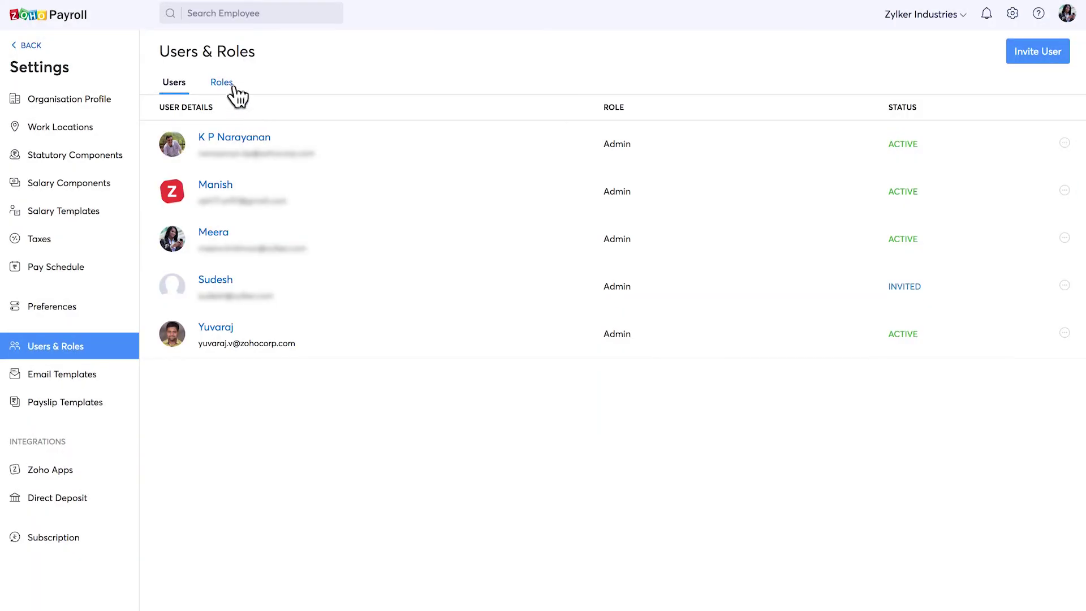
Look over the Roles list and a New Role form, clearing Basic Details edit permission.
click(230, 86)
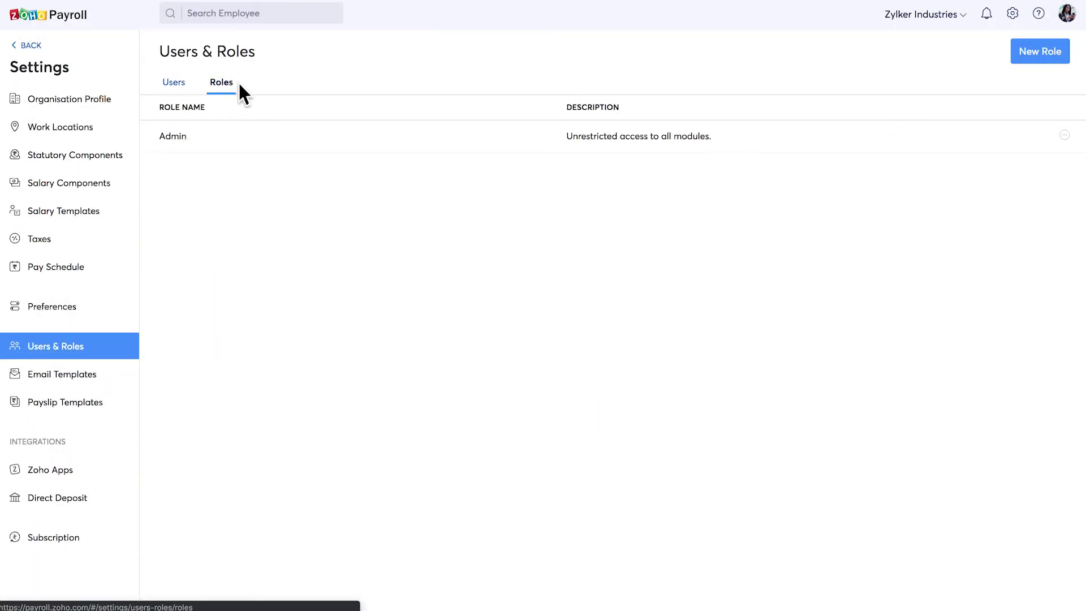
click(1034, 56)
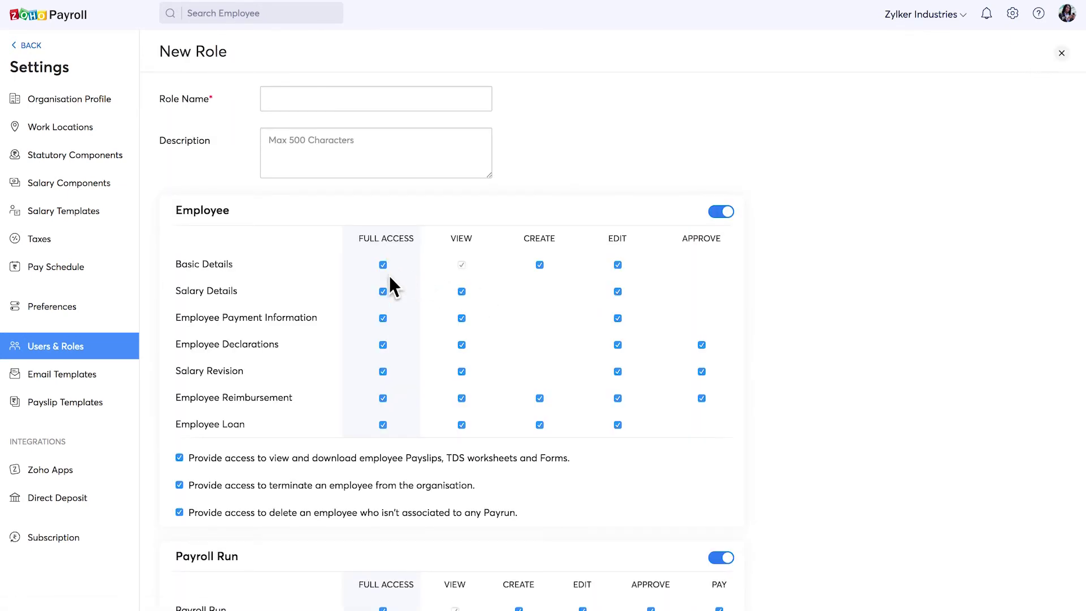
click(618, 266)
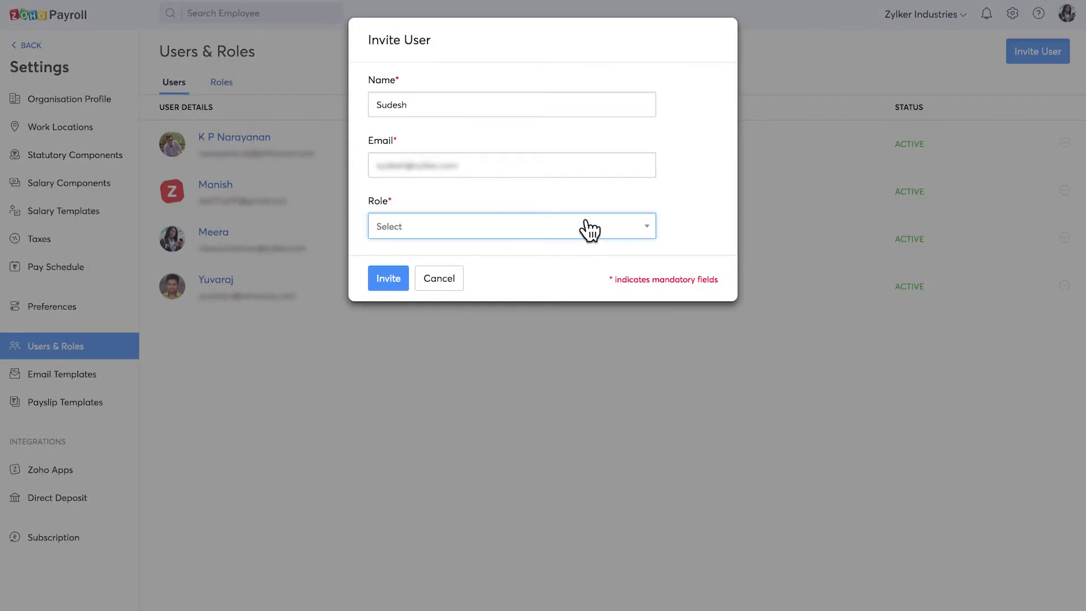
Give the invitee the Associate role and send the invitation.
click(582, 228)
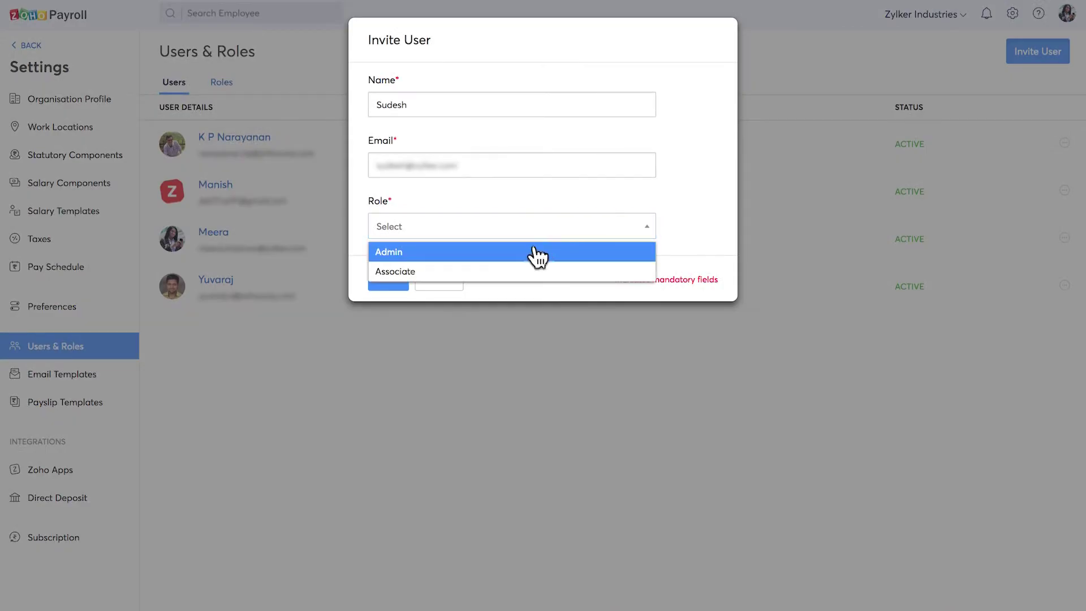
click(500, 273)
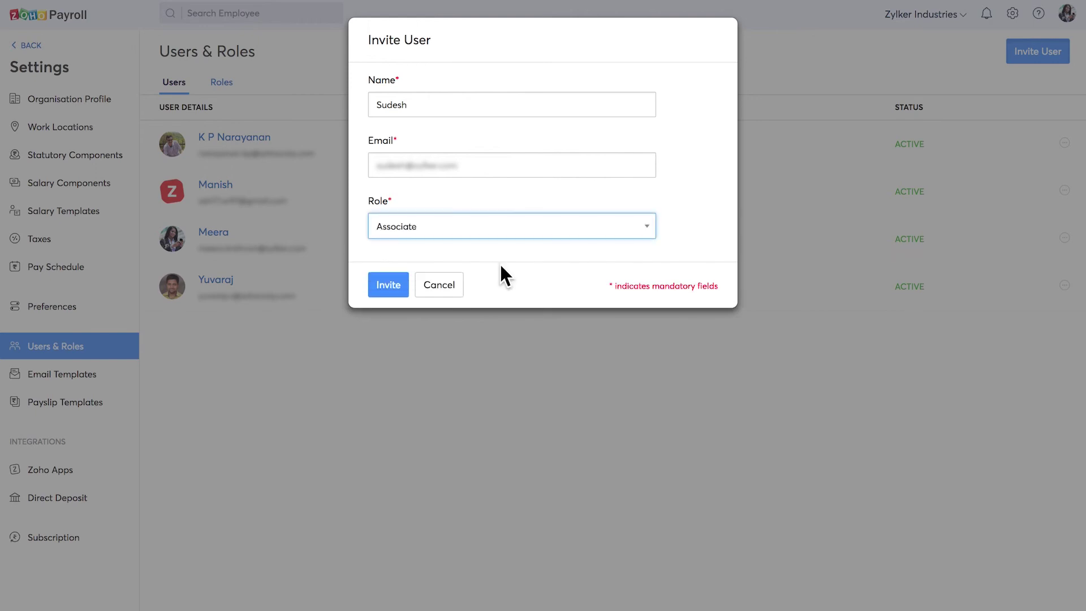
click(397, 284)
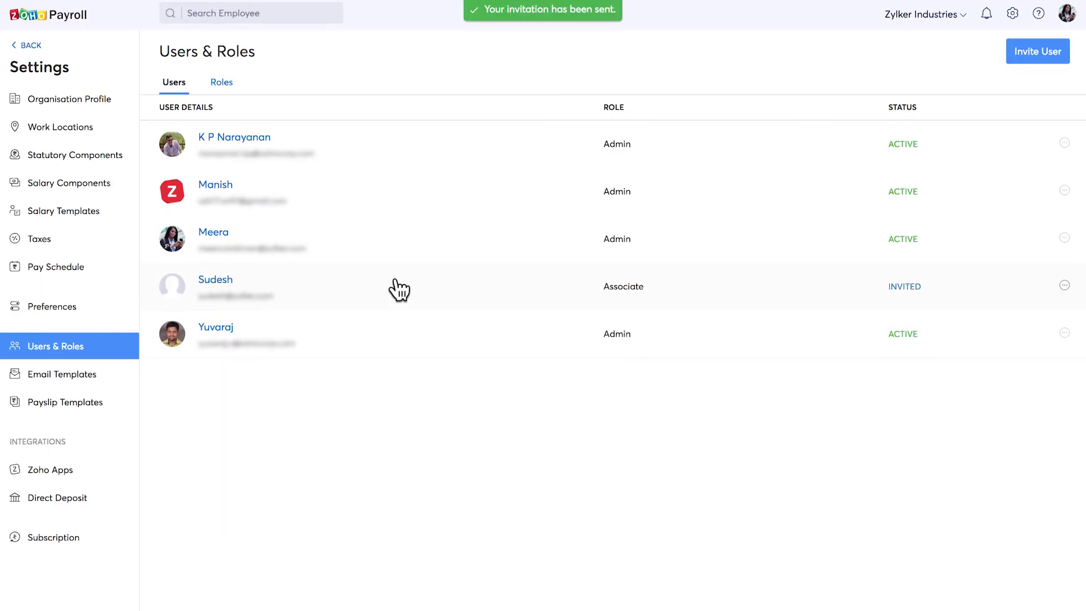
Save the User Invite email template under Email Templates.
click(85, 375)
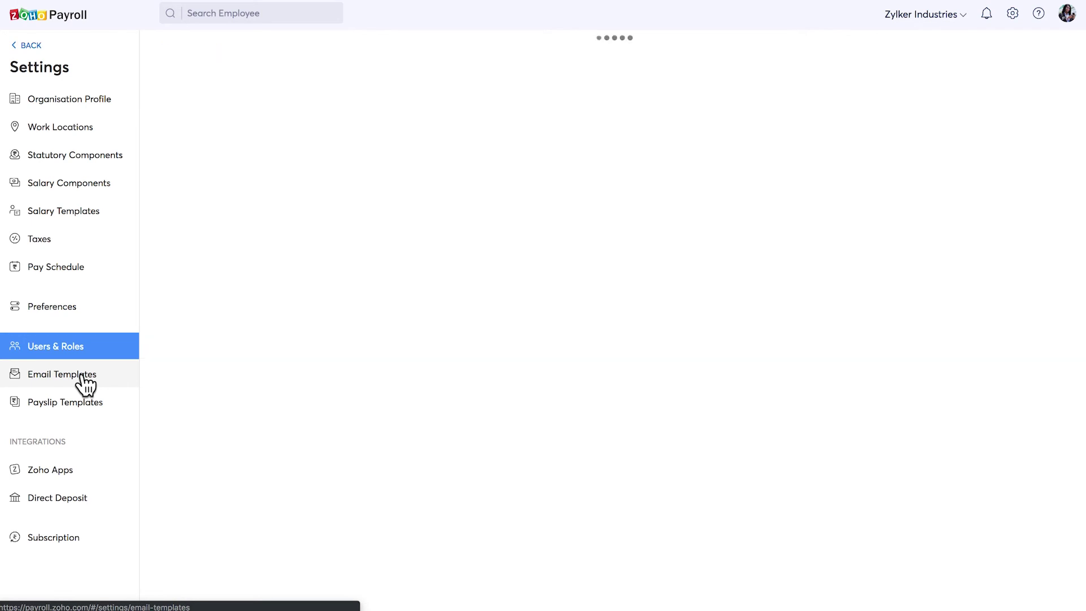
click(247, 119)
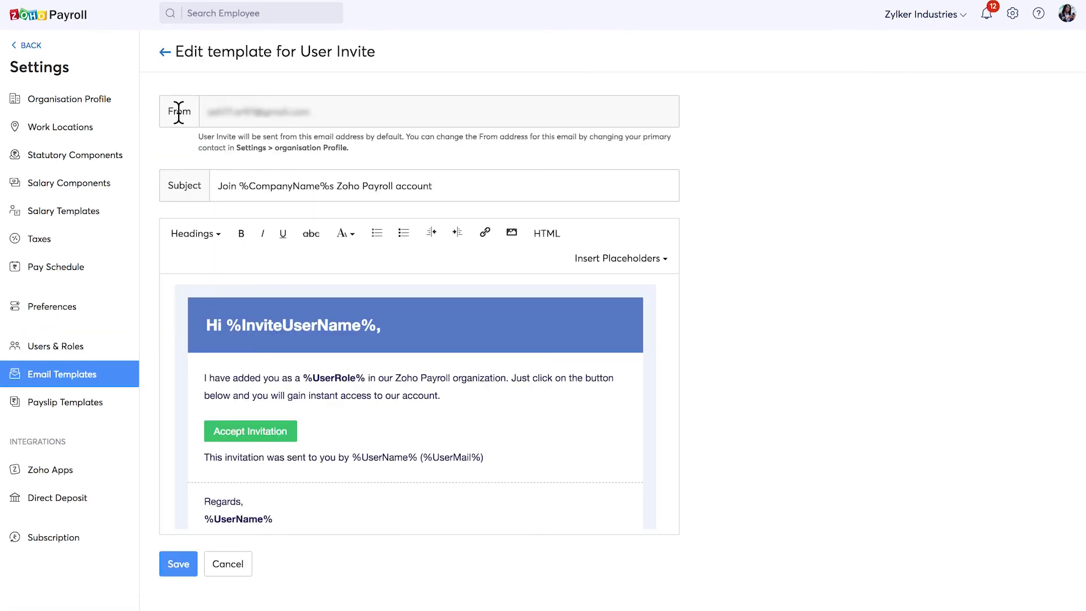
click(178, 562)
Preview the Simple payslip template and set it as the default.
click(77, 405)
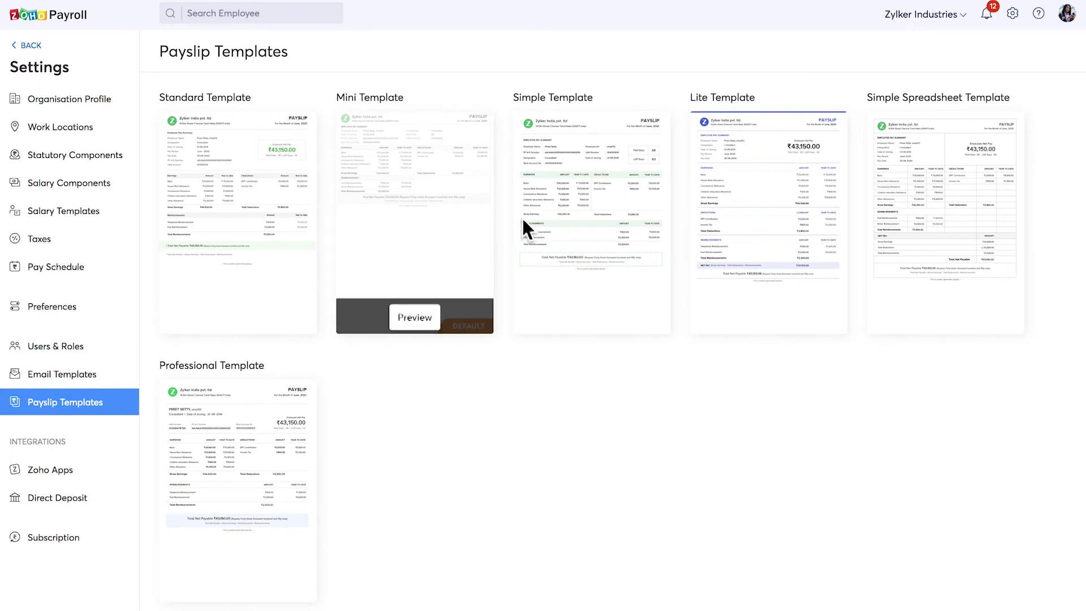
mouse_move(531, 216)
click(637, 317)
scroll(636, 311, down, 8)
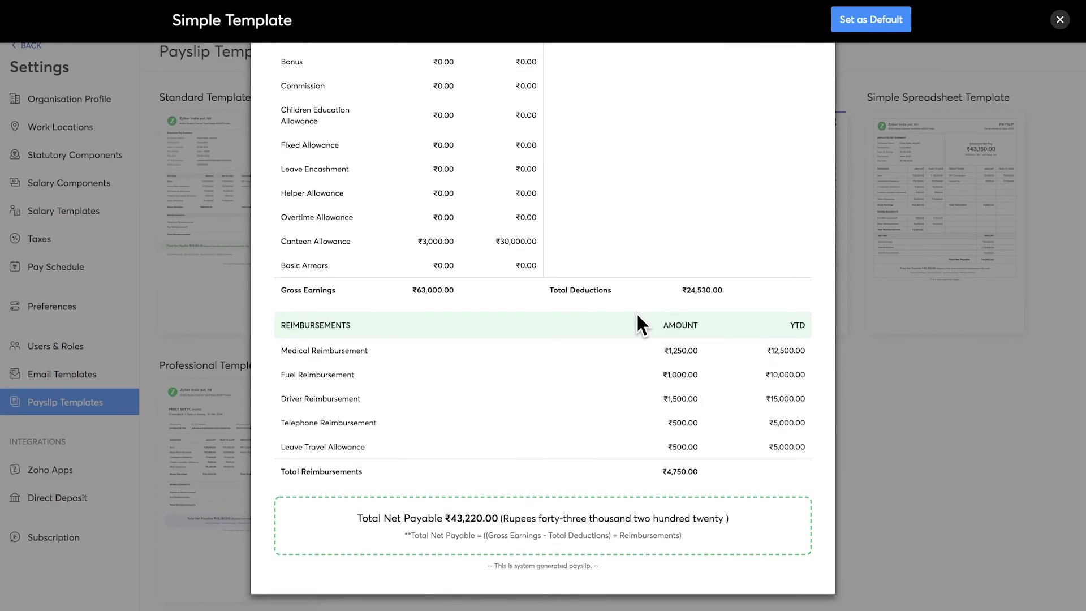
click(878, 13)
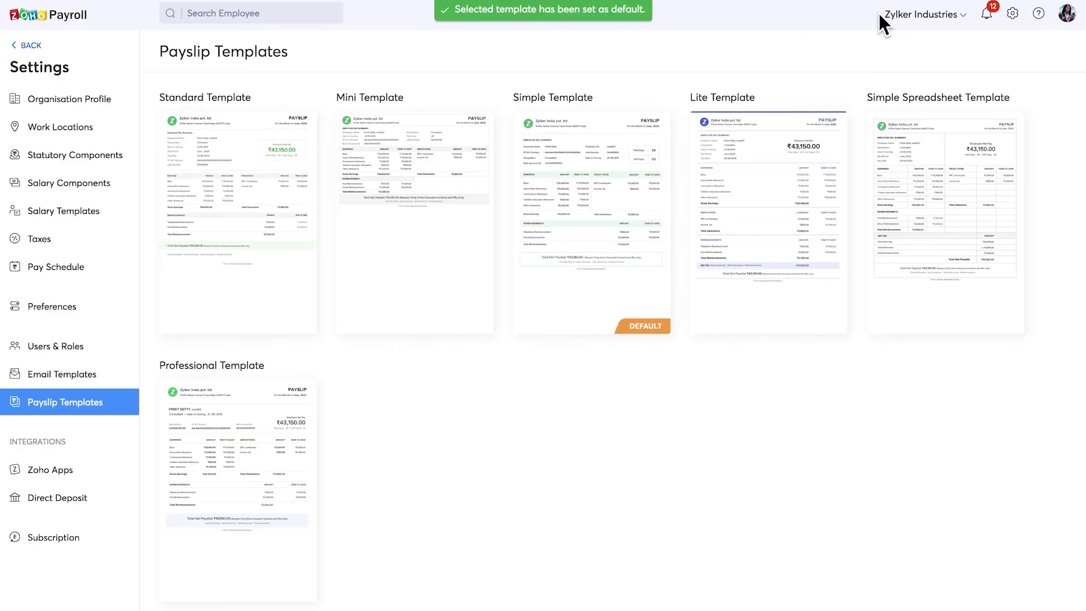
Check the active Zoho People and Zoho Books integrations, then open Direct Deposit settings.
click(57, 481)
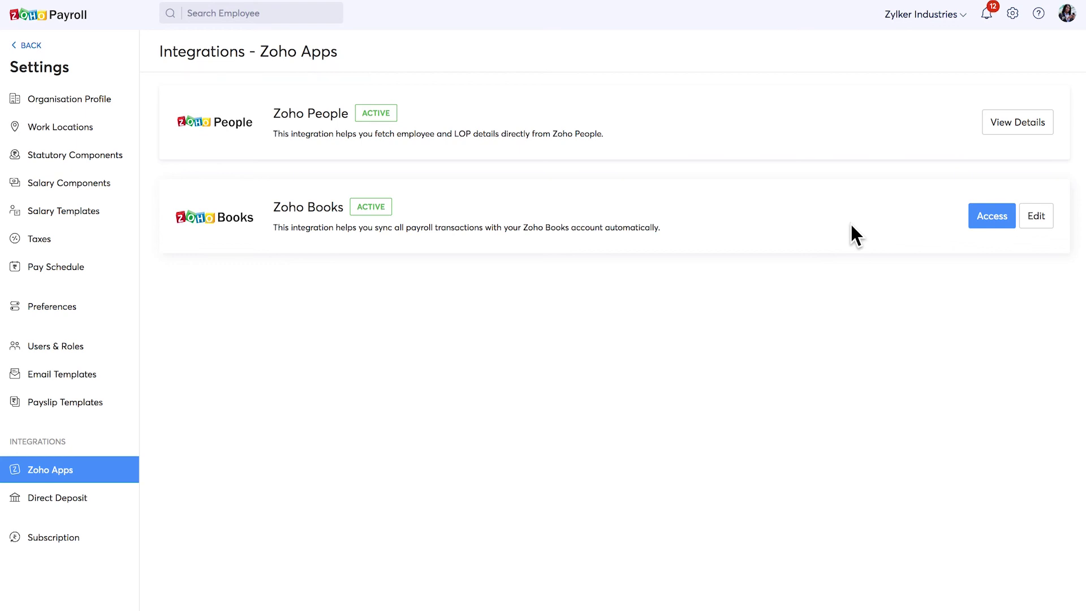
click(59, 498)
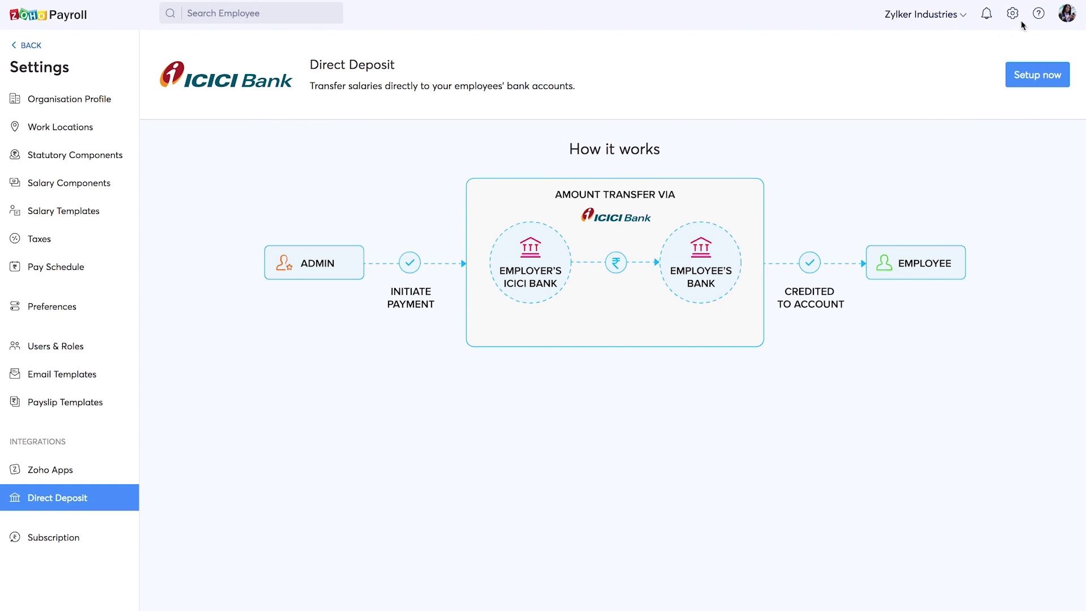
Open Contact us from help and switch the Get in touch form to Request a Call.
click(1039, 15)
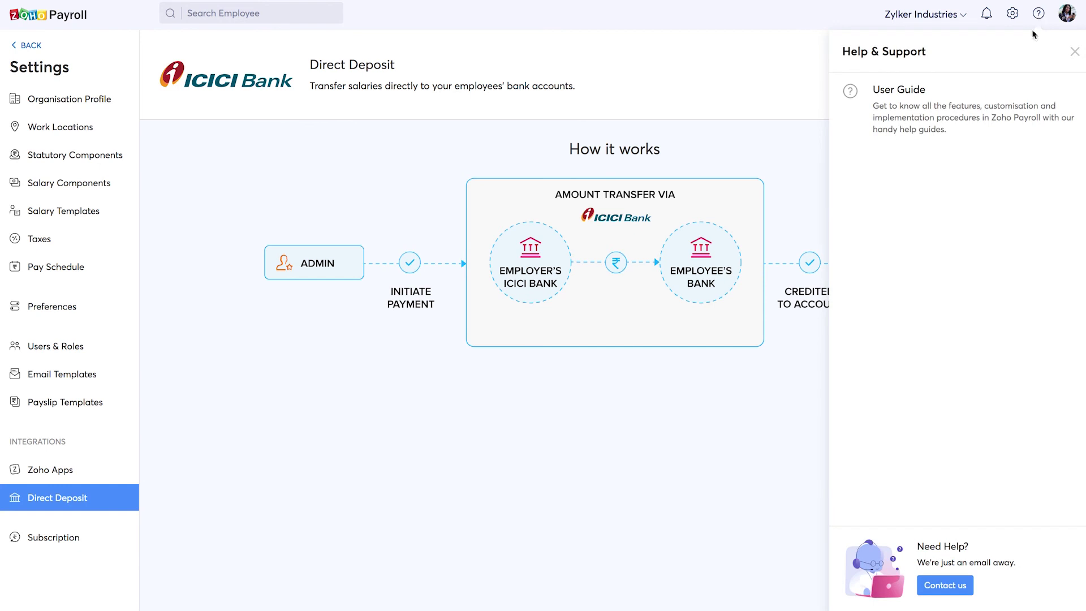
click(951, 586)
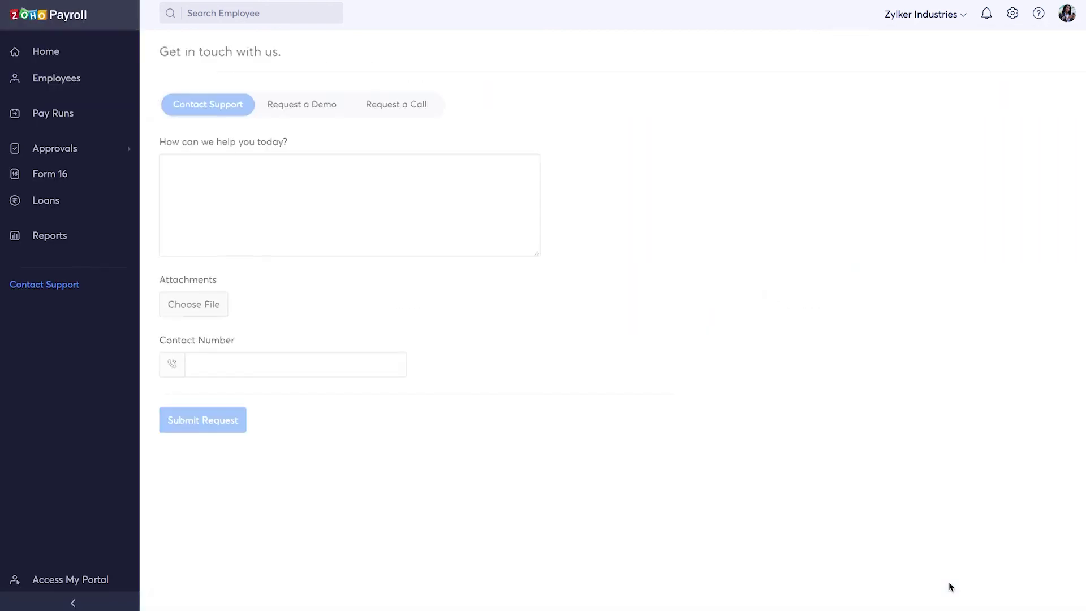
click(302, 107)
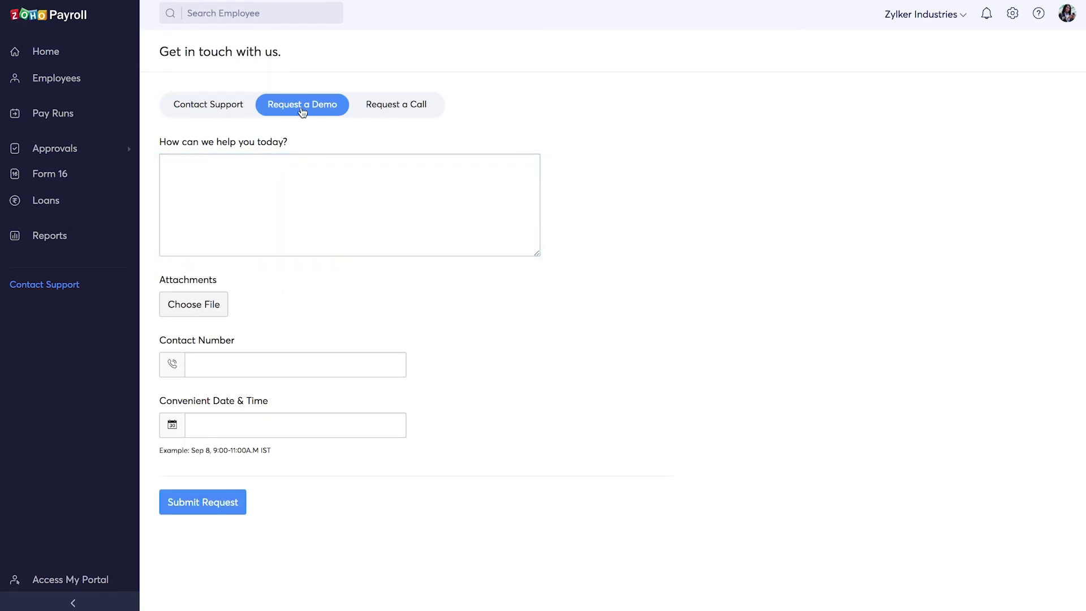
click(384, 105)
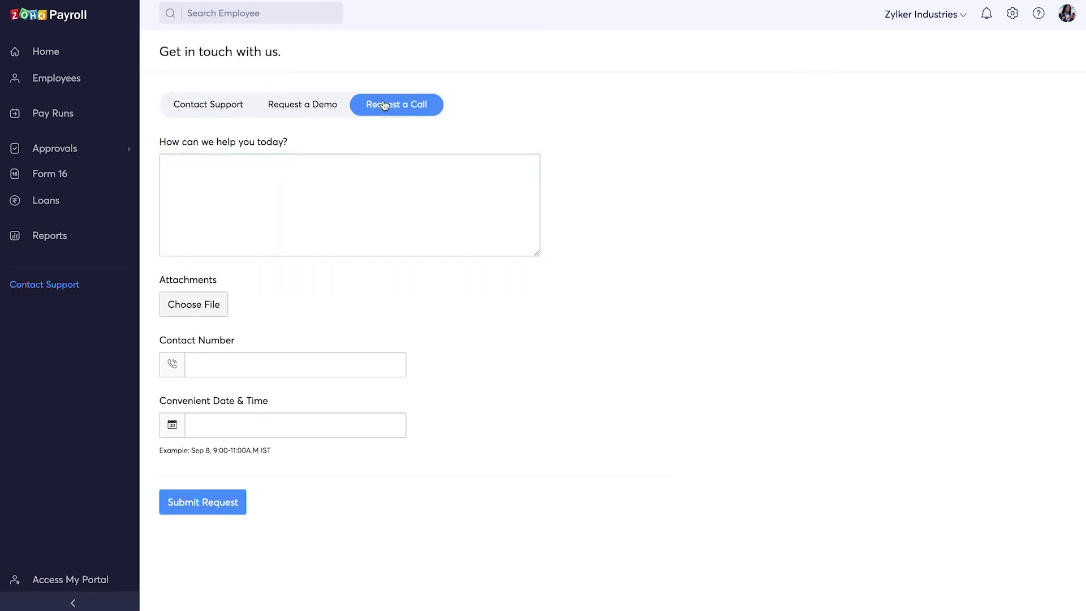